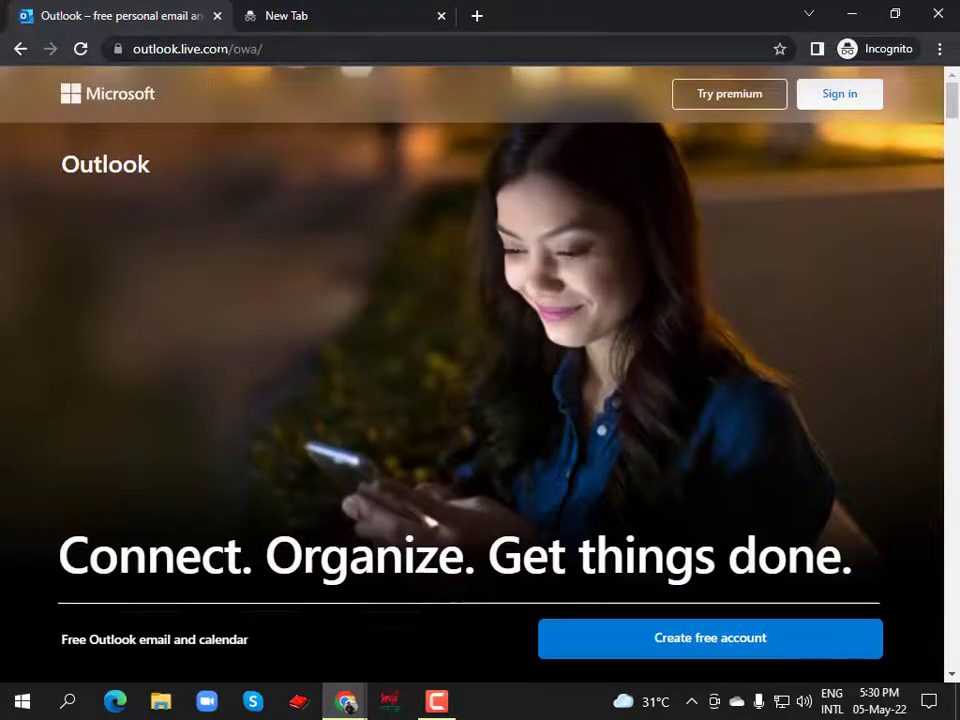
- Load outlook.live.com/owa/ and start creating a free Outlook account
{"action": "left_click", "coordinate": [140, 48]}
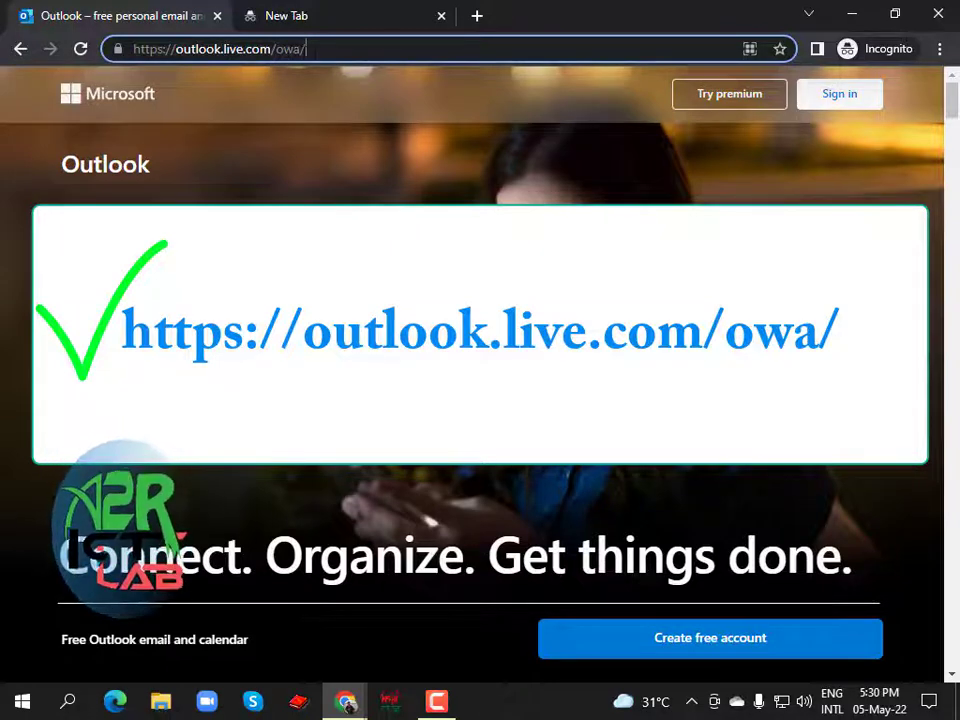
{"action": "key", "text": "Return"}
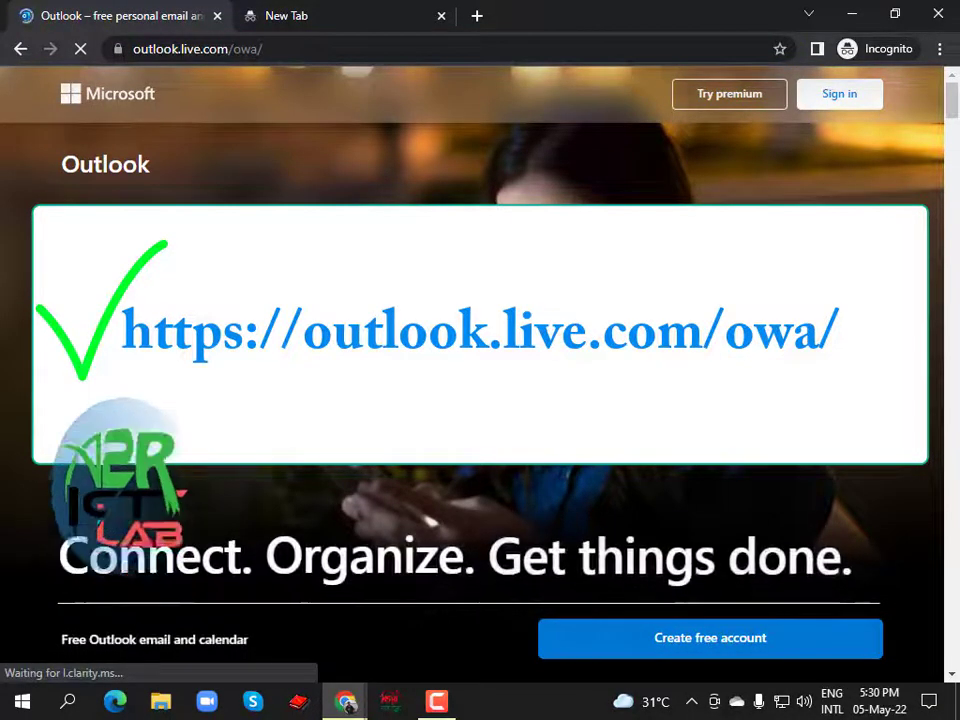
{"action": "left_click", "coordinate": [300, 48]}
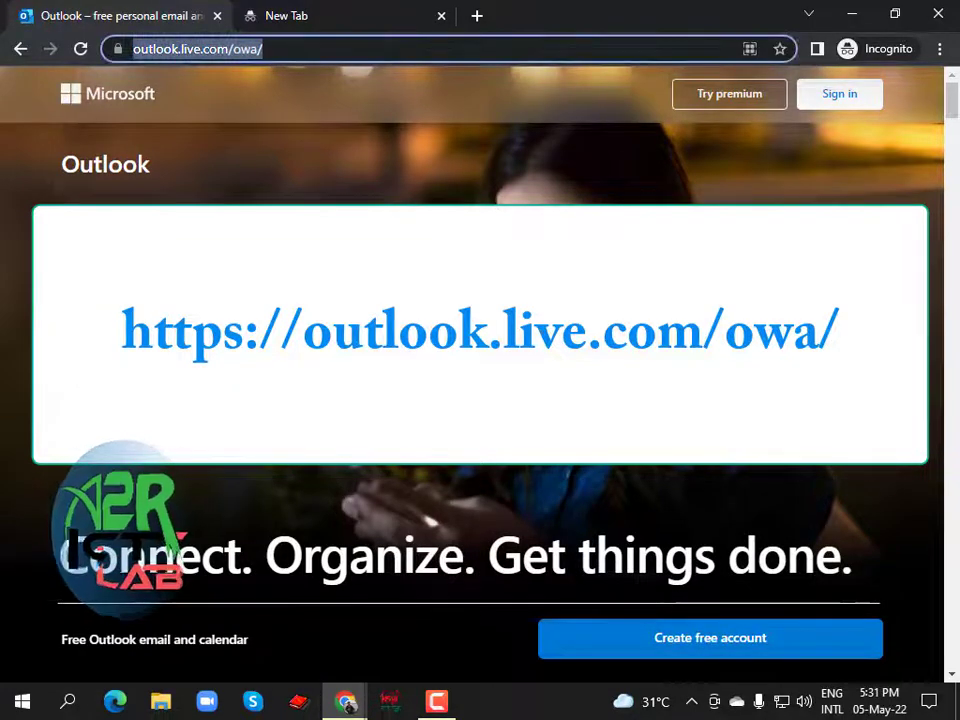
{"action": "left_click", "coordinate": [306, 48]}
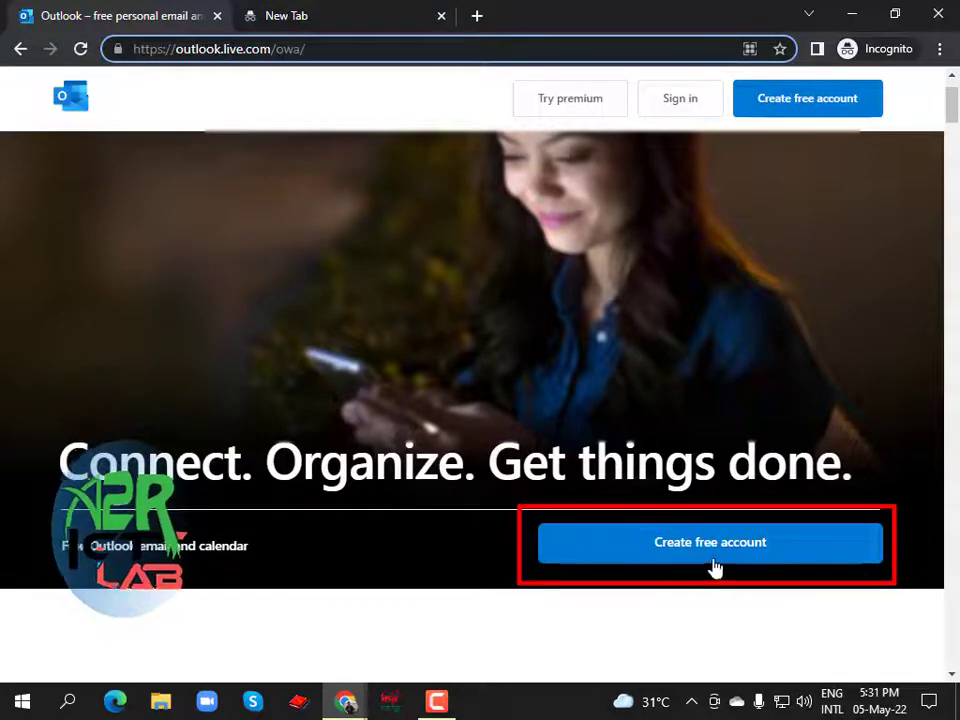
{"action": "left_click", "coordinate": [706, 558]}
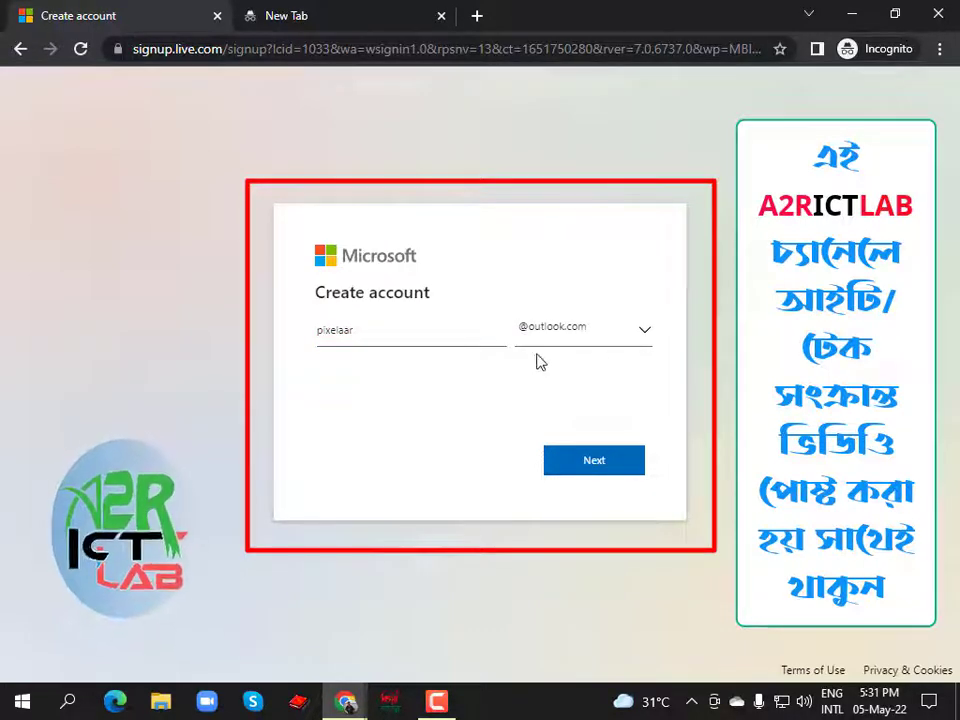
- Select outlook.com as the domain for the entered email username and submit the new address
{"action": "left_click", "coordinate": [646, 336]}
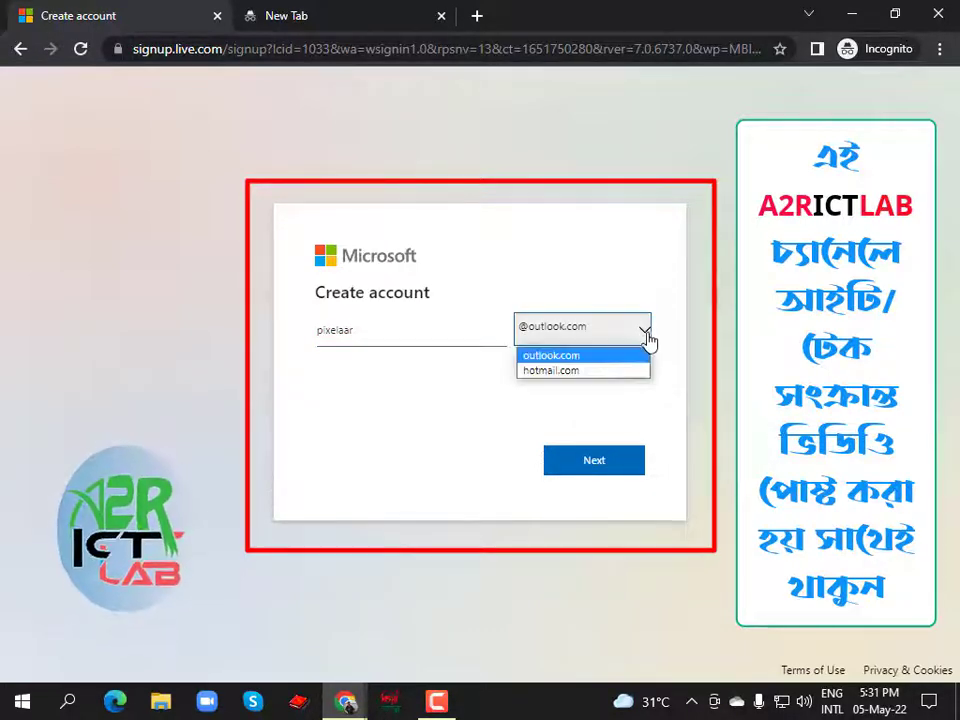
{"action": "left_click", "coordinate": [566, 358]}
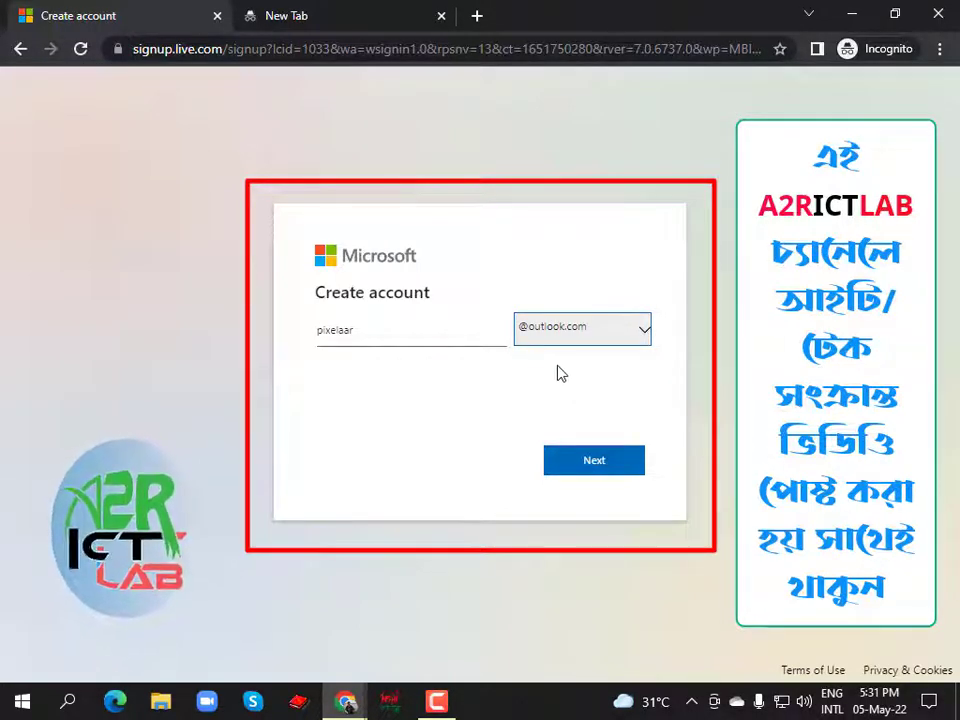
{"action": "left_click", "coordinate": [379, 339]}
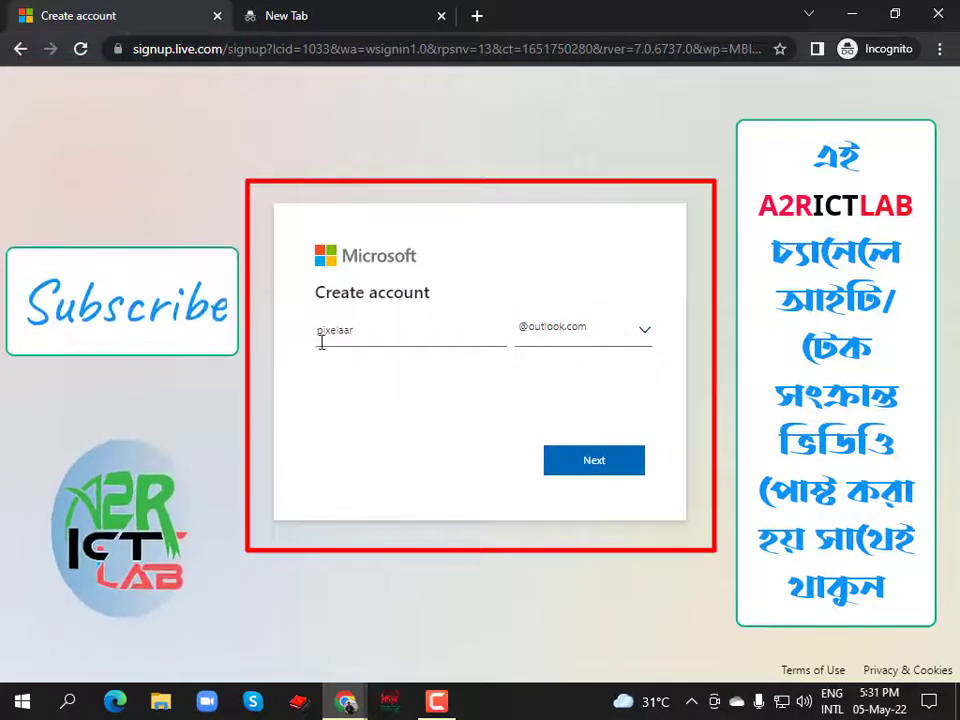
{"action": "left_click", "coordinate": [366, 332]}
{"action": "left_click", "coordinate": [369, 333]}
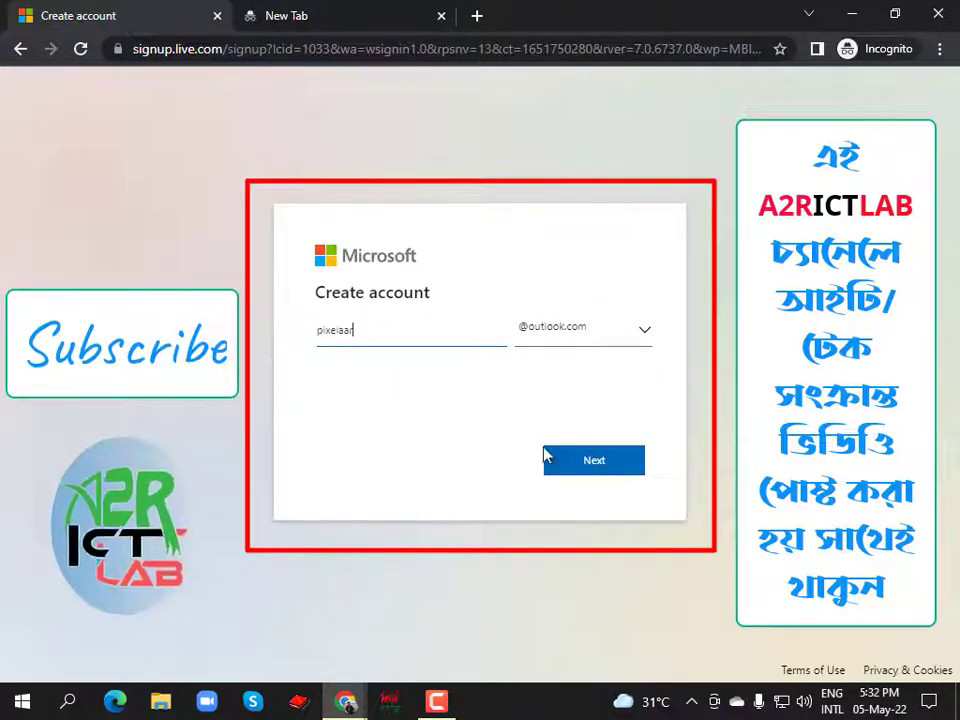
{"action": "left_click", "coordinate": [592, 466]}
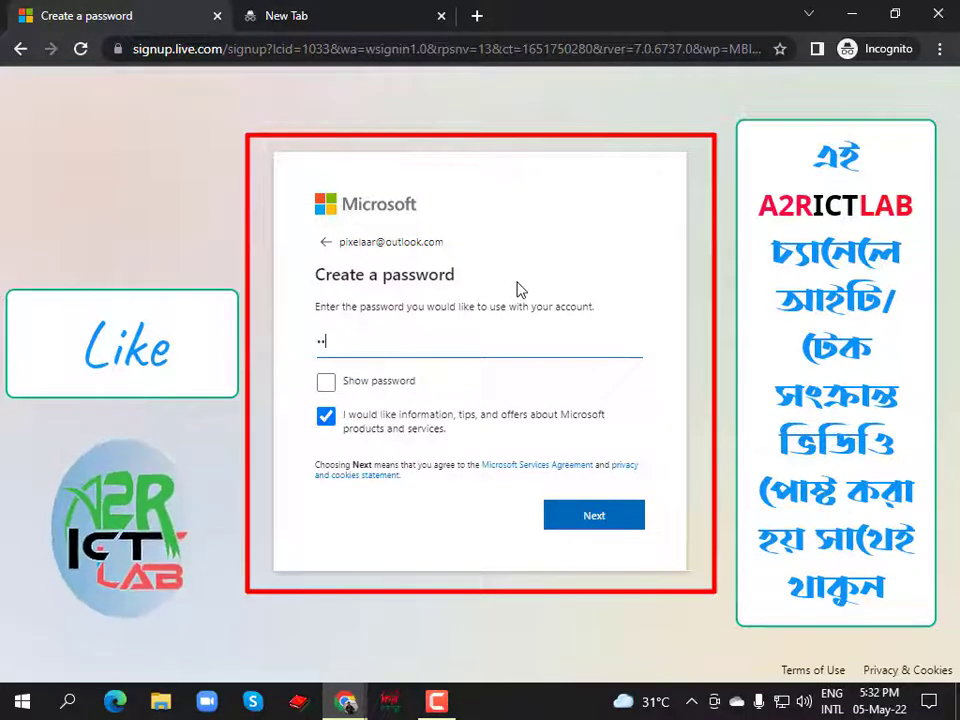
- Enter the password for the new account and submit it
{"action": "type", "text": "••••••"}
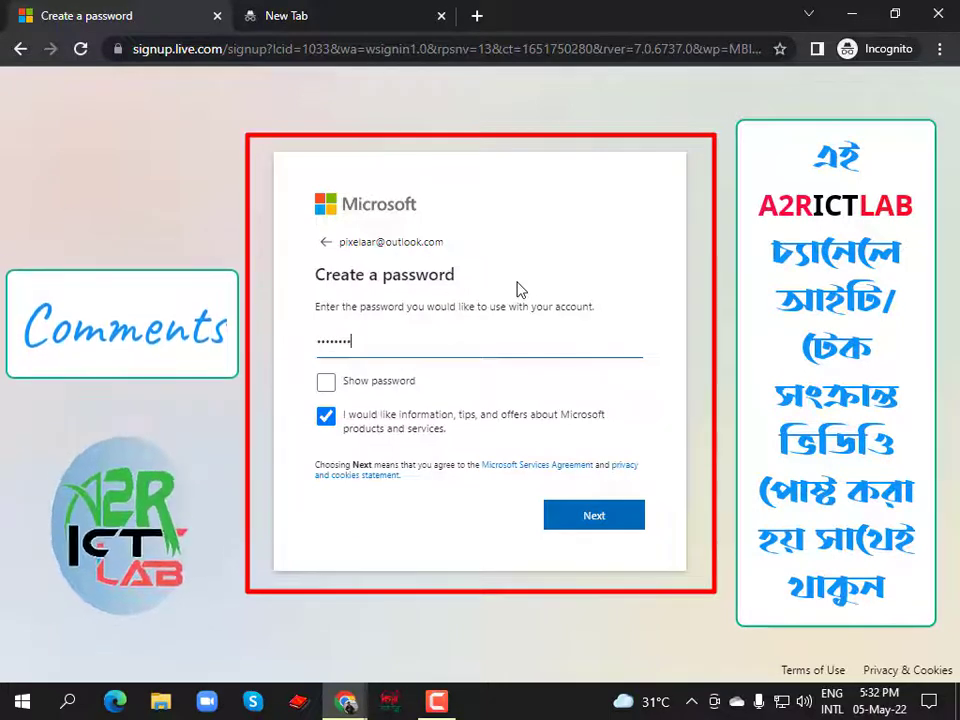
{"action": "type", "text": "••"}
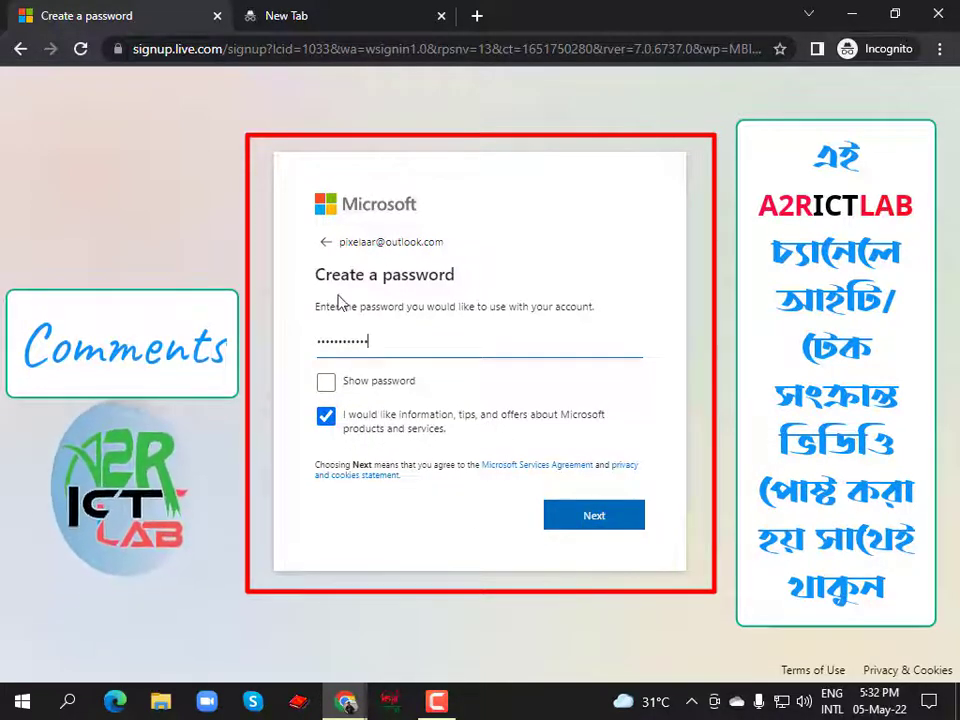
{"action": "left_click", "coordinate": [601, 527]}
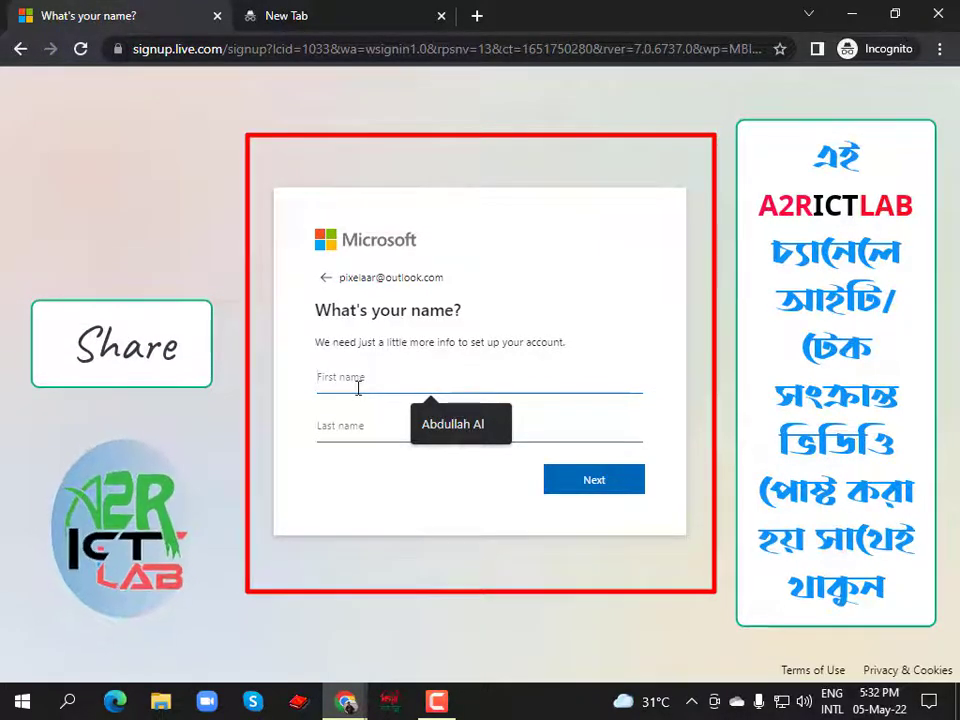
- Fill in the account holder's first and last name from the saved suggestions and continue to the birthdate page
{"action": "left_click", "coordinate": [458, 428]}
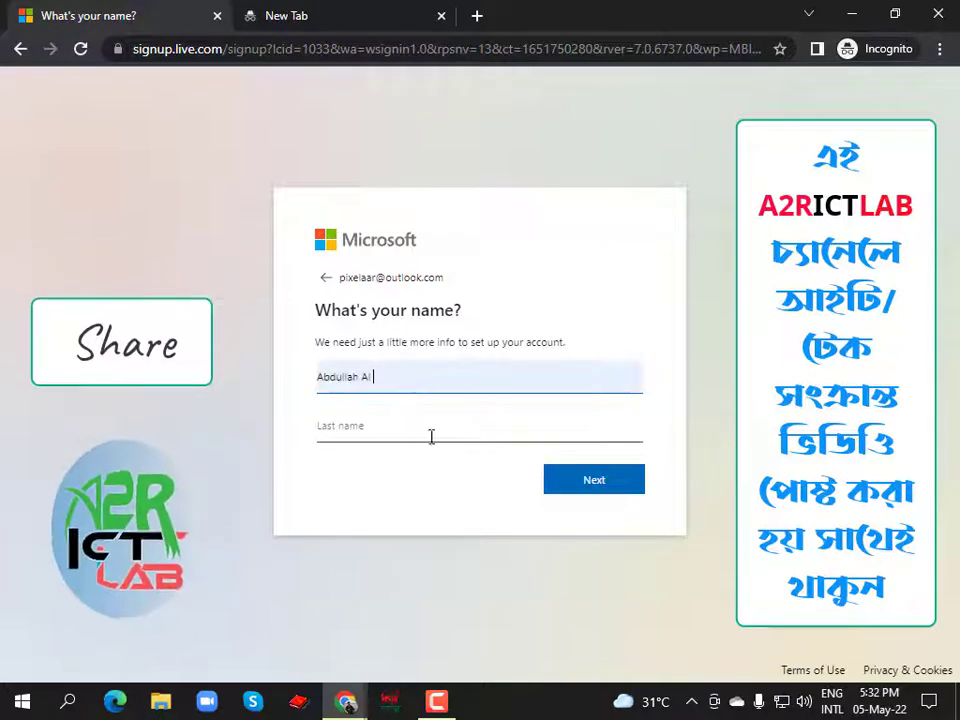
{"action": "left_click", "coordinate": [365, 433]}
{"action": "left_click", "coordinate": [450, 478]}
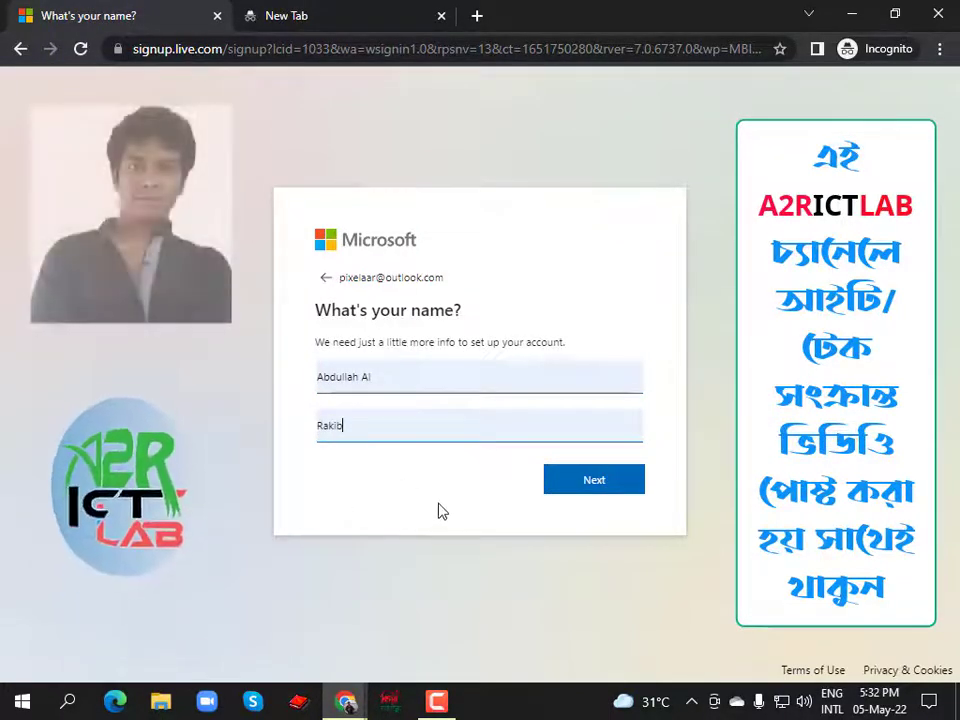
{"action": "triple_click", "coordinate": [337, 388]}
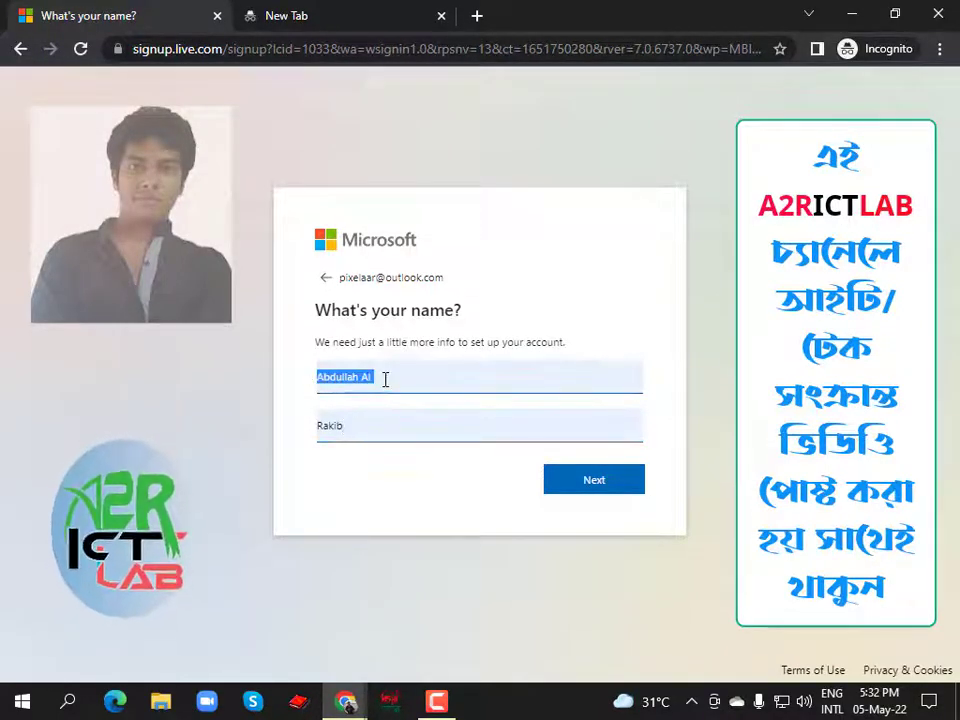
{"action": "left_click", "coordinate": [385, 379]}
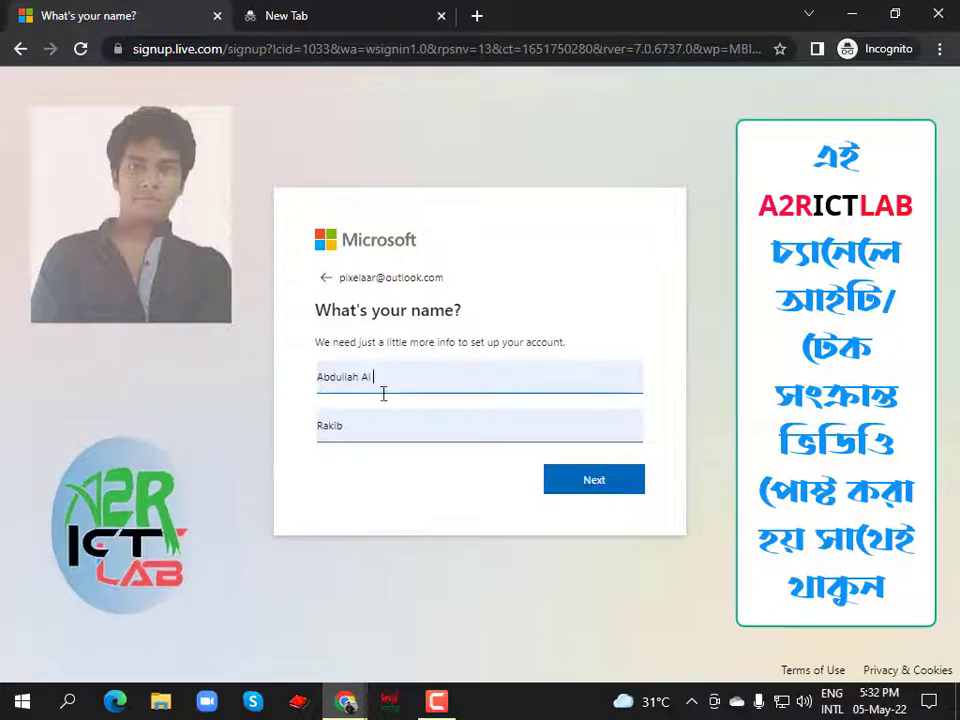
{"action": "left_click", "coordinate": [411, 431]}
{"action": "left_click", "coordinate": [594, 486]}
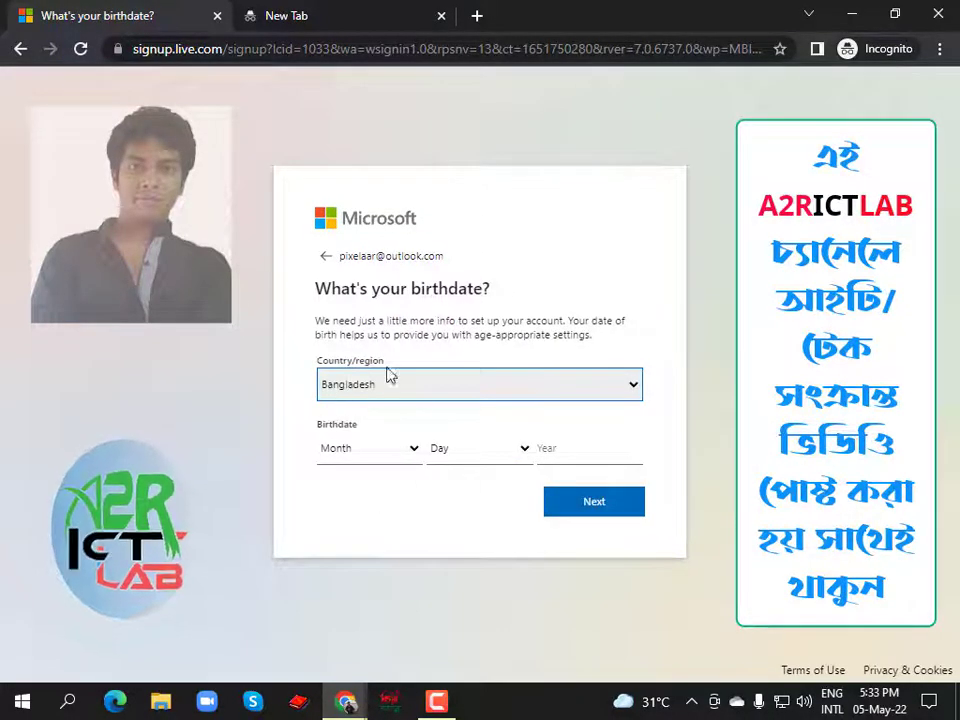
- Choose Bangladesh as the country/region, enter the month, day and year of birth, and submit the details
{"action": "left_click", "coordinate": [420, 396]}
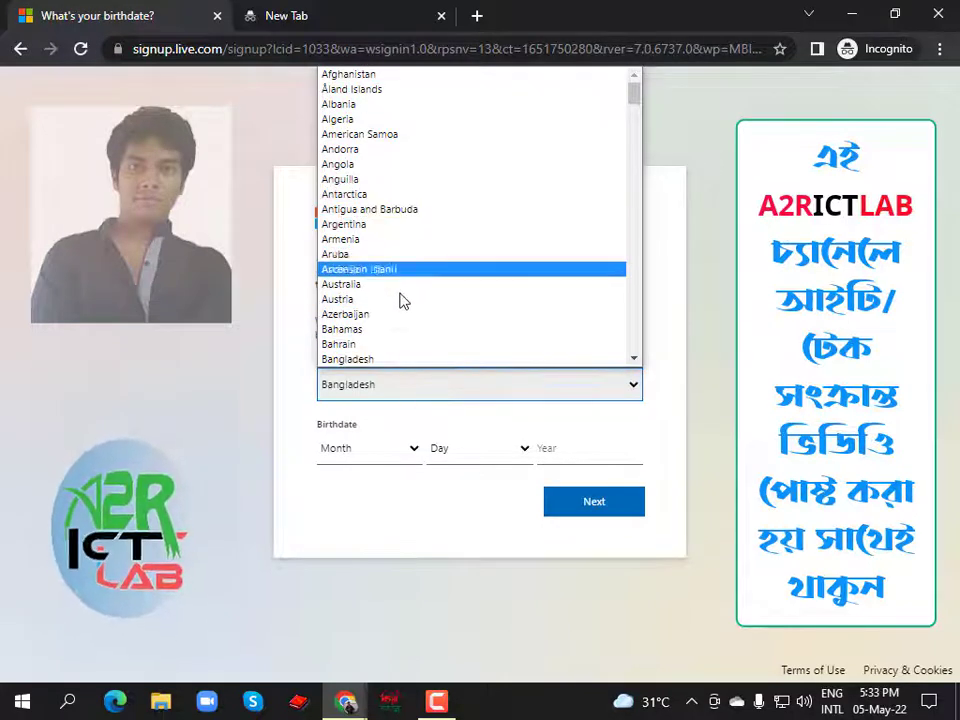
{"action": "left_click", "coordinate": [372, 392]}
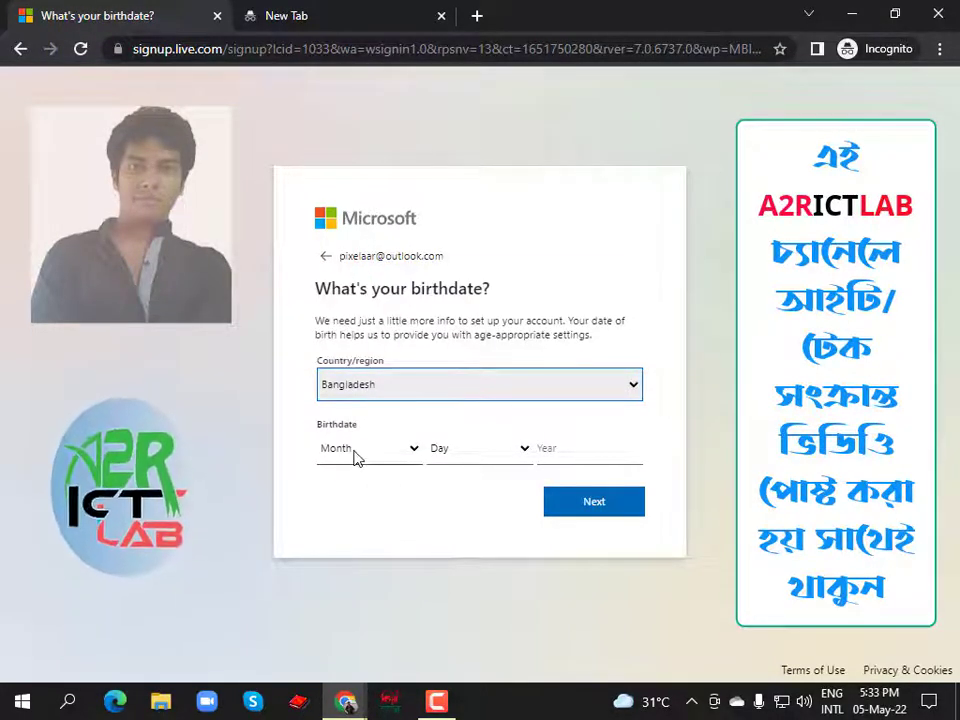
{"action": "left_click", "coordinate": [414, 452]}
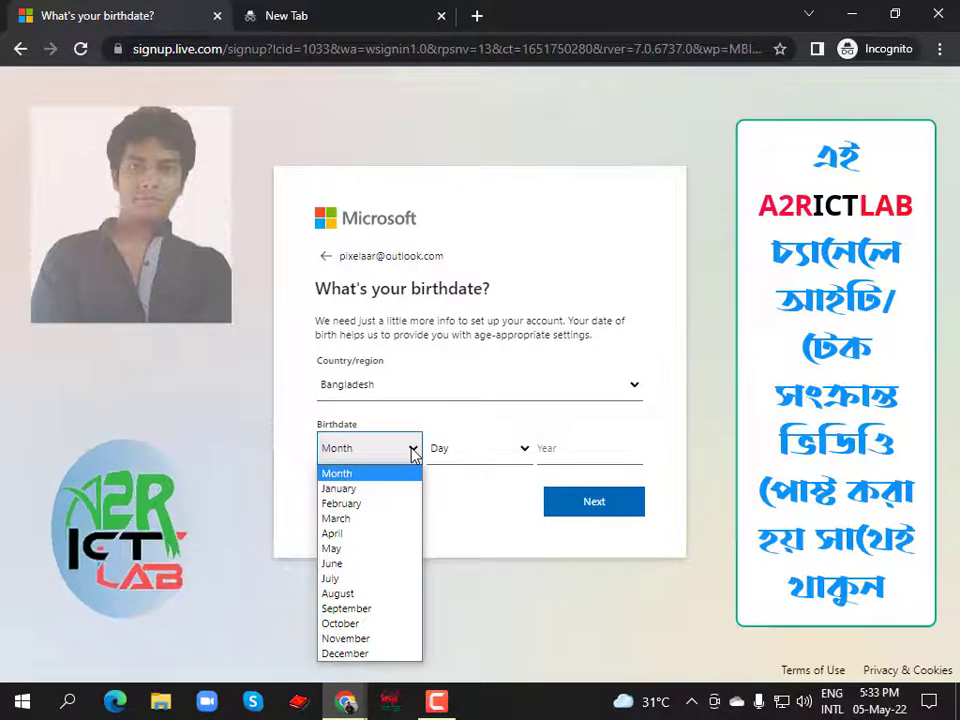
{"action": "left_click", "coordinate": [414, 452]}
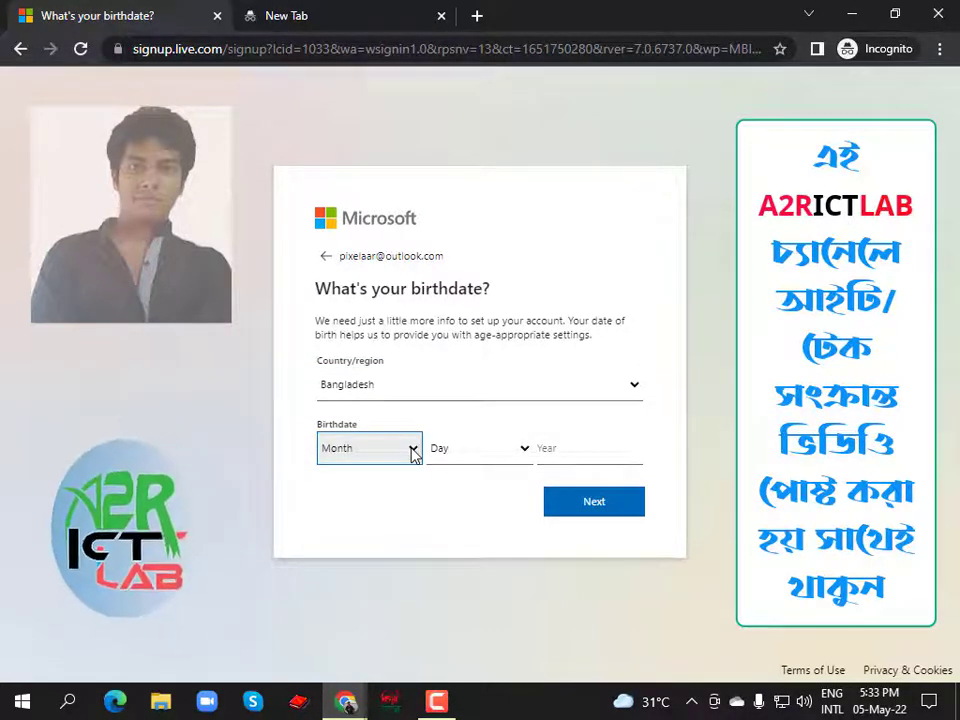
{"action": "left_click", "coordinate": [414, 452]}
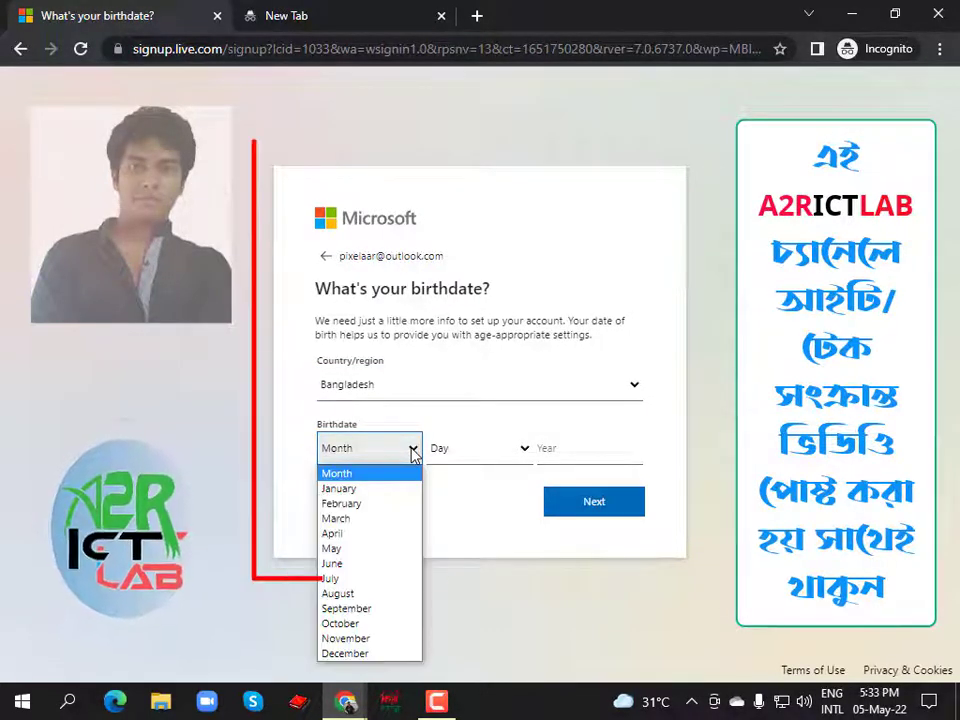
{"action": "left_click", "coordinate": [389, 517]}
{"action": "left_click", "coordinate": [462, 449]}
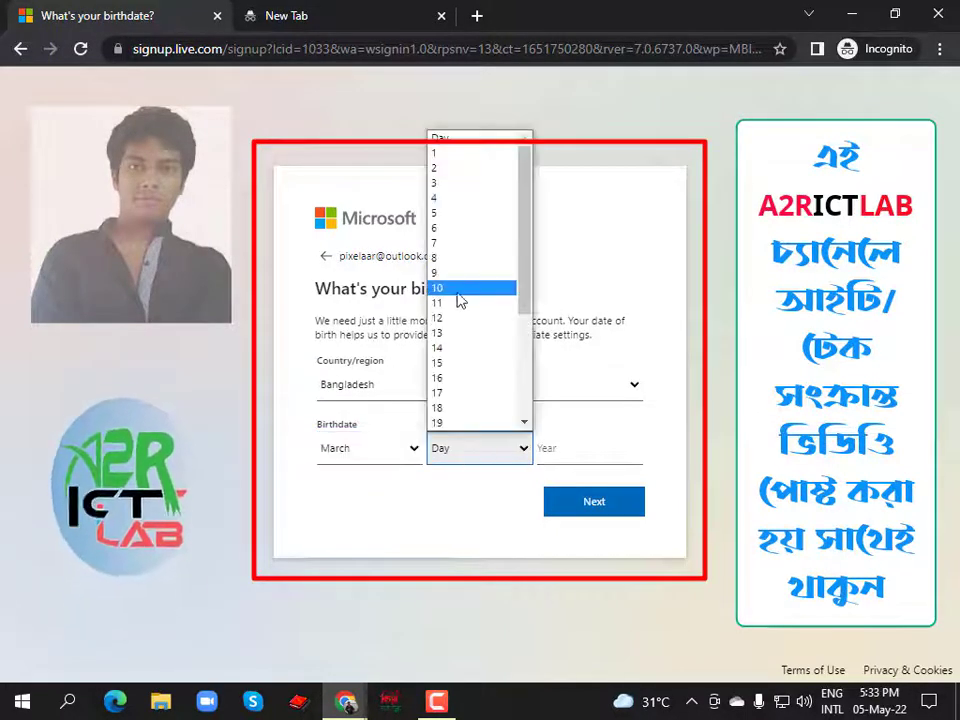
{"action": "scroll", "coordinate": [472, 420], "scroll_direction": "down", "scroll_amount": 3}
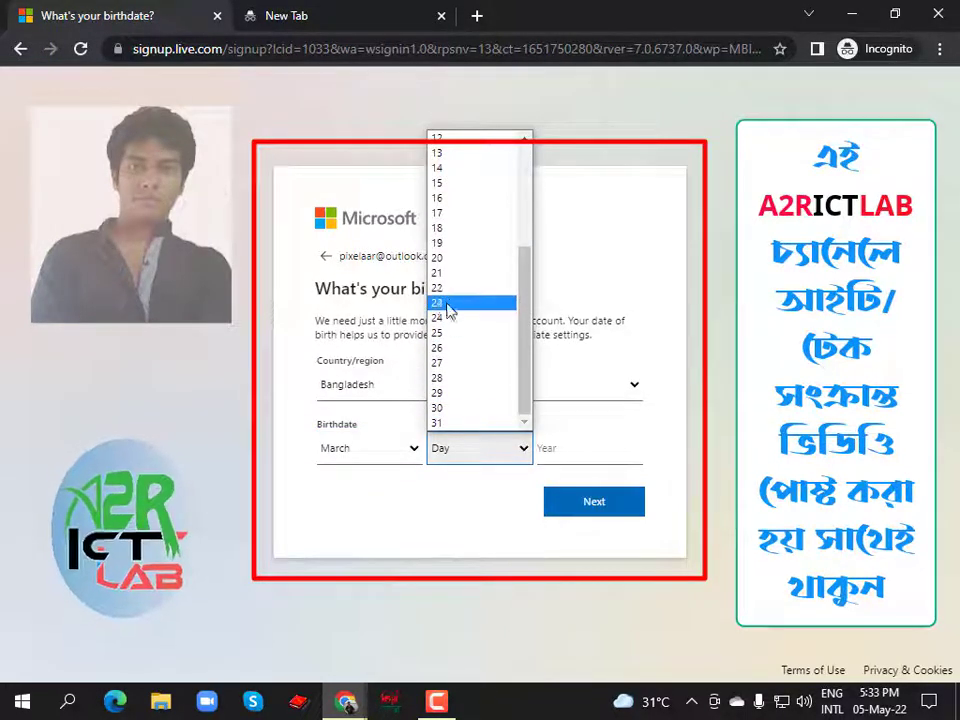
{"action": "left_click", "coordinate": [446, 257]}
{"action": "left_click", "coordinate": [566, 447]}
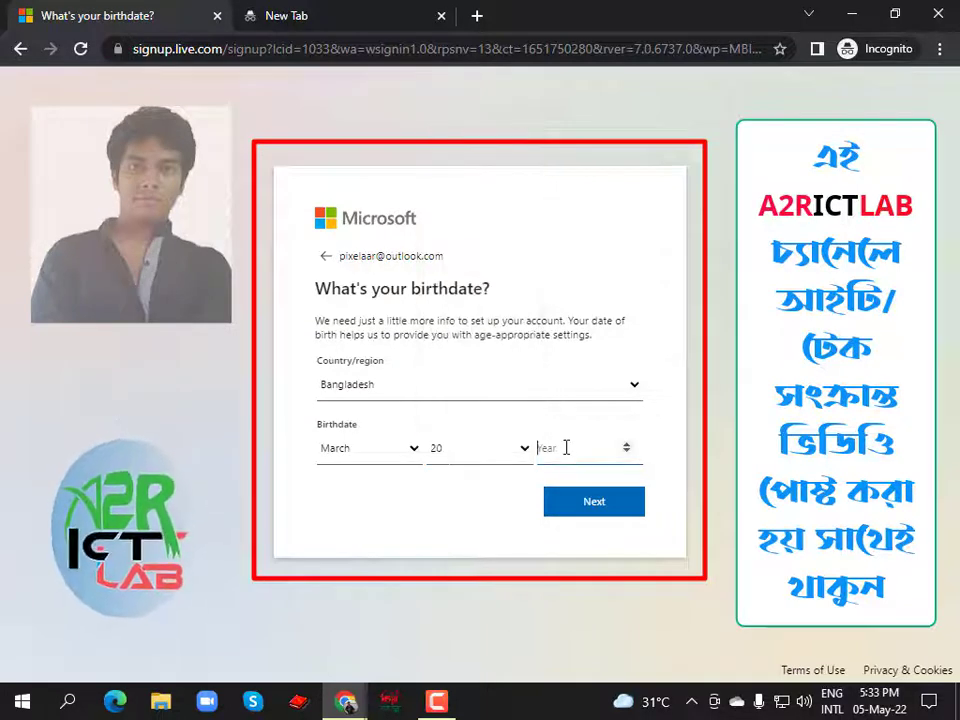
{"action": "type", "text": "1990"}
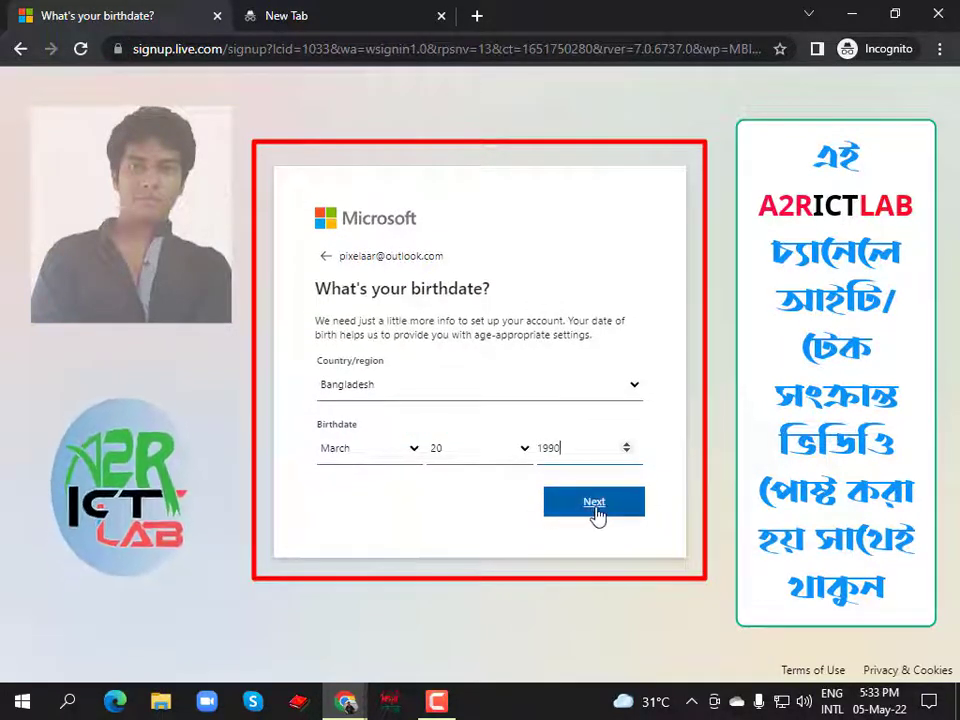
{"action": "left_click_drag", "start_coordinate": [320, 430], "coordinate": [365, 434]}
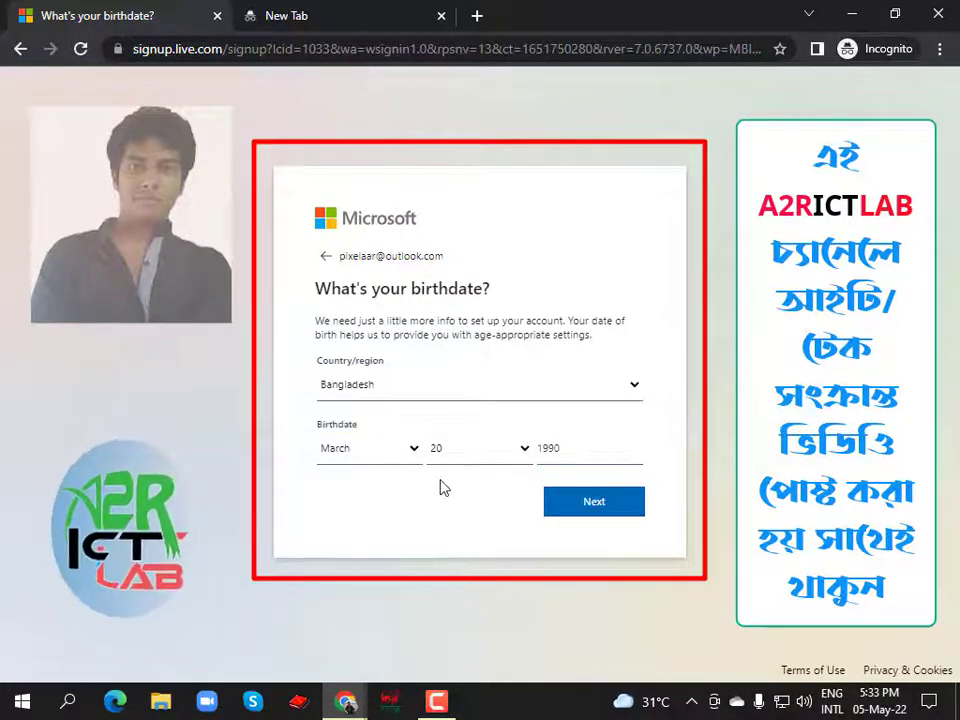
{"action": "left_click_drag", "start_coordinate": [444, 487], "coordinate": [352, 470]}
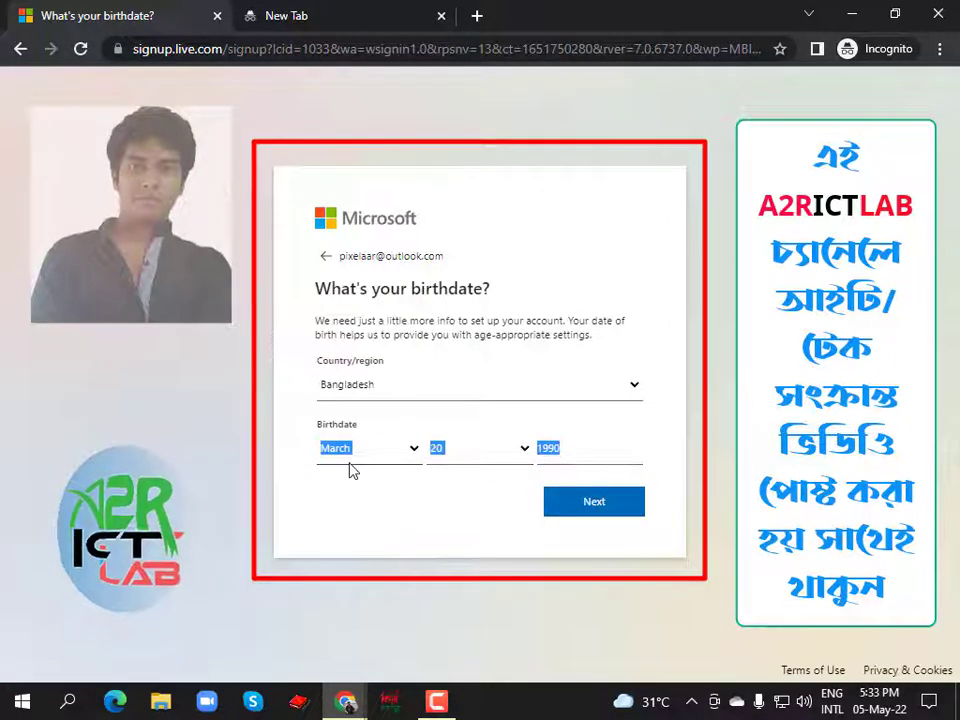
{"action": "left_click", "coordinate": [600, 508]}
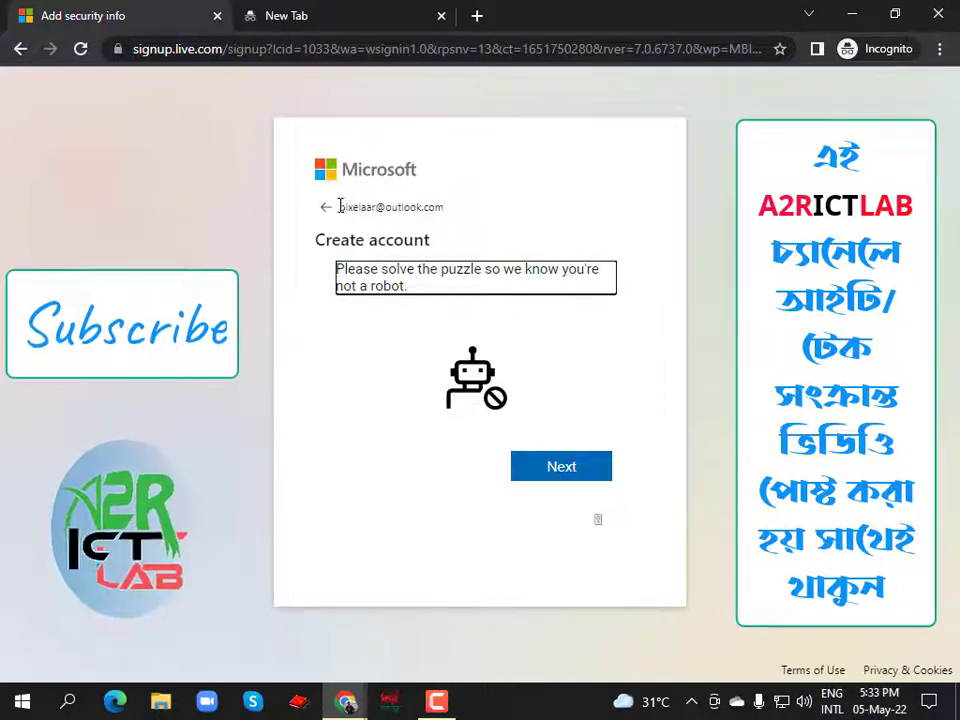
- Start the robot-check puzzle and pick the snake picture in every round to finish creating the account
{"action": "left_click_drag", "start_coordinate": [340, 207], "coordinate": [413, 212]}
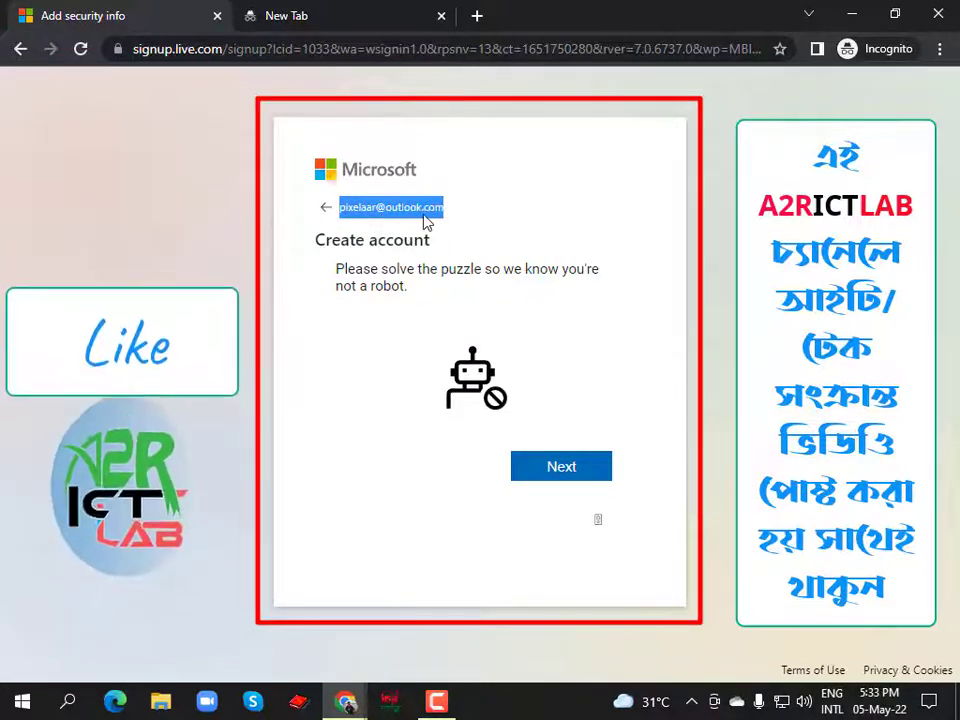
{"action": "left_click", "coordinate": [463, 220]}
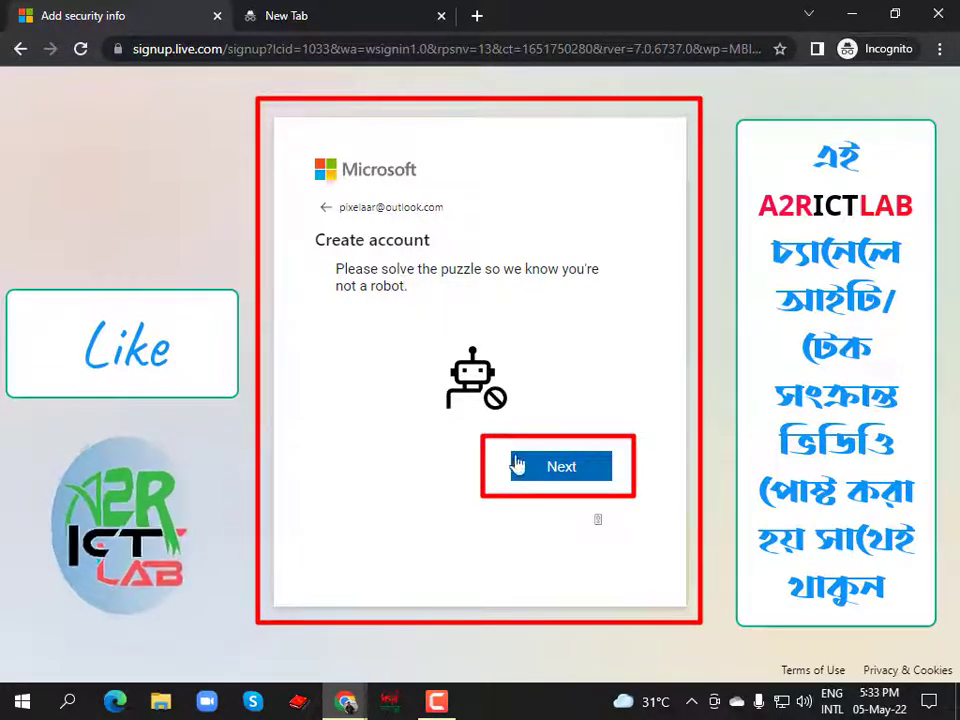
{"action": "left_click", "coordinate": [566, 472]}
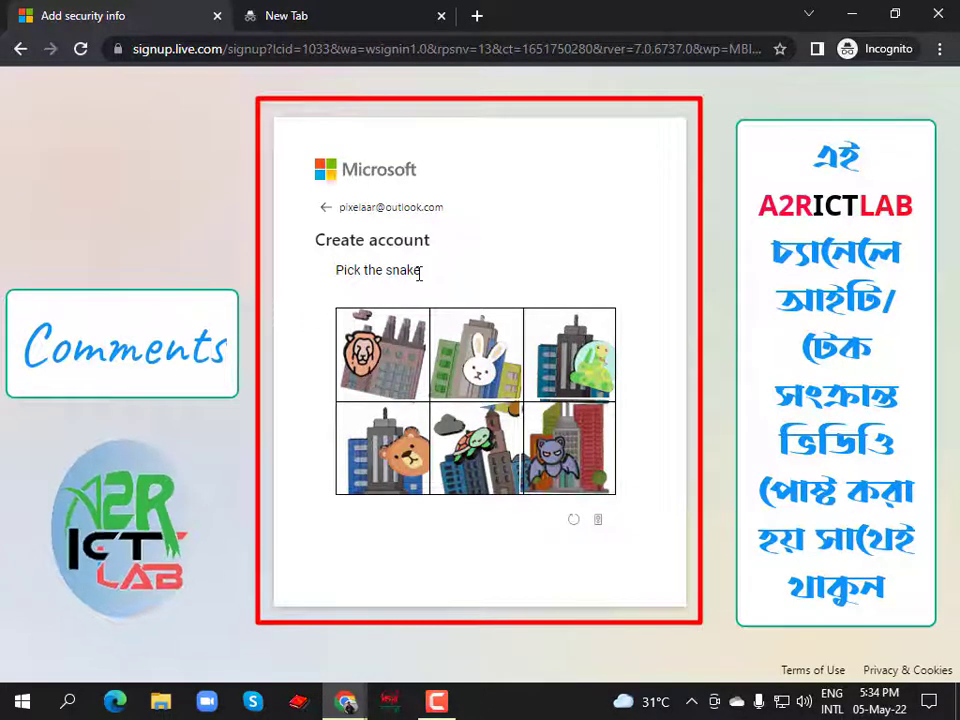
{"action": "left_click_drag", "start_coordinate": [419, 274], "coordinate": [336, 271]}
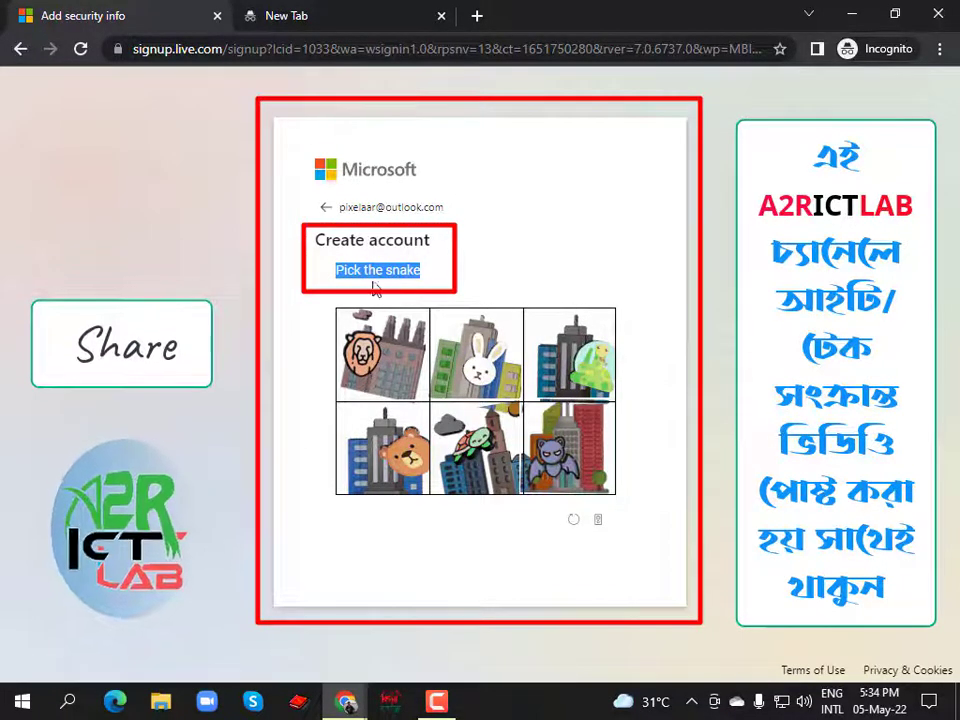
{"action": "left_click", "coordinate": [594, 372]}
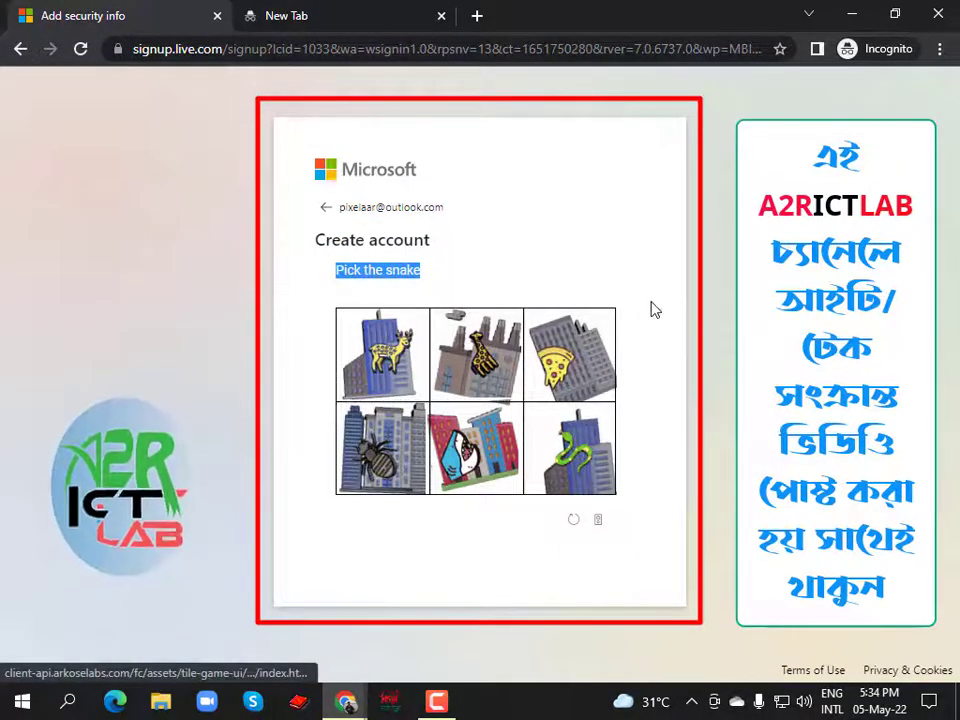
{"action": "left_click", "coordinate": [566, 455]}
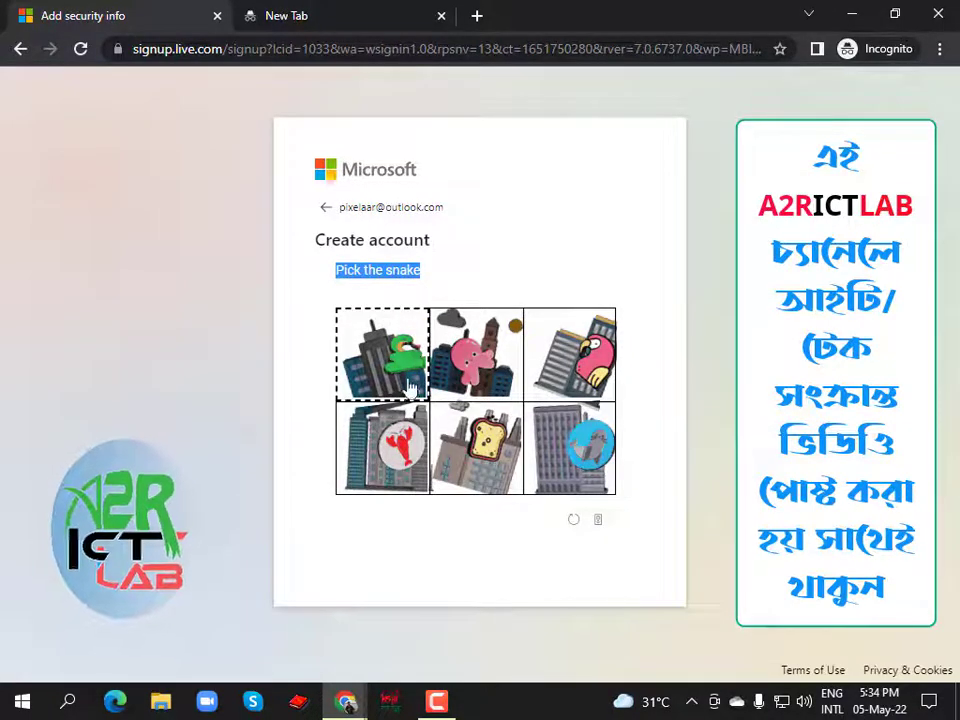
{"action": "left_click", "coordinate": [383, 356]}
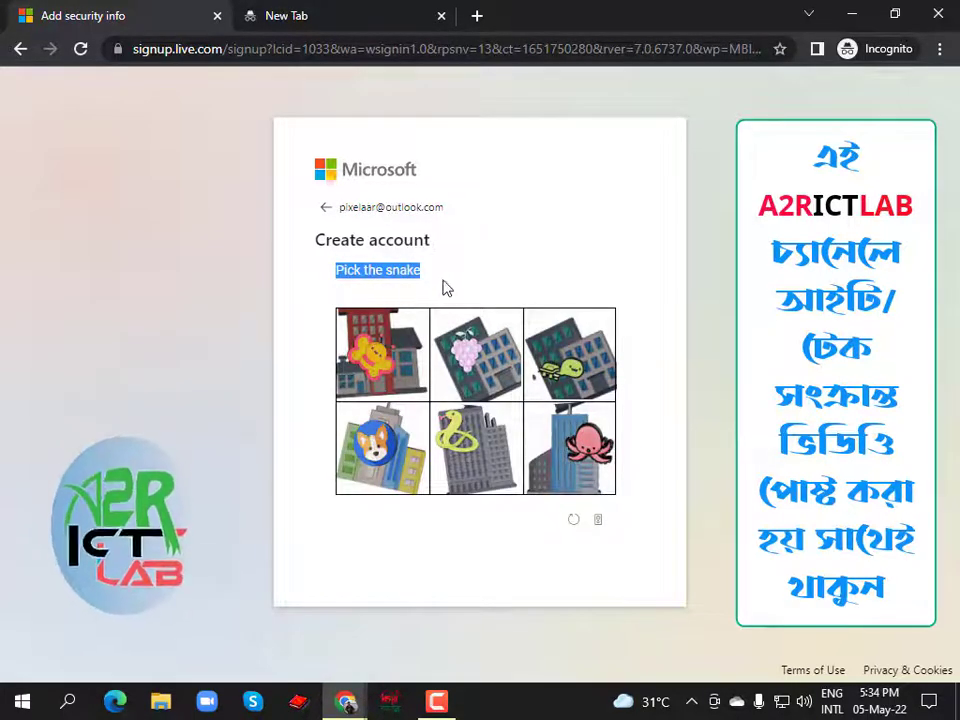
{"action": "left_click", "coordinate": [470, 443]}
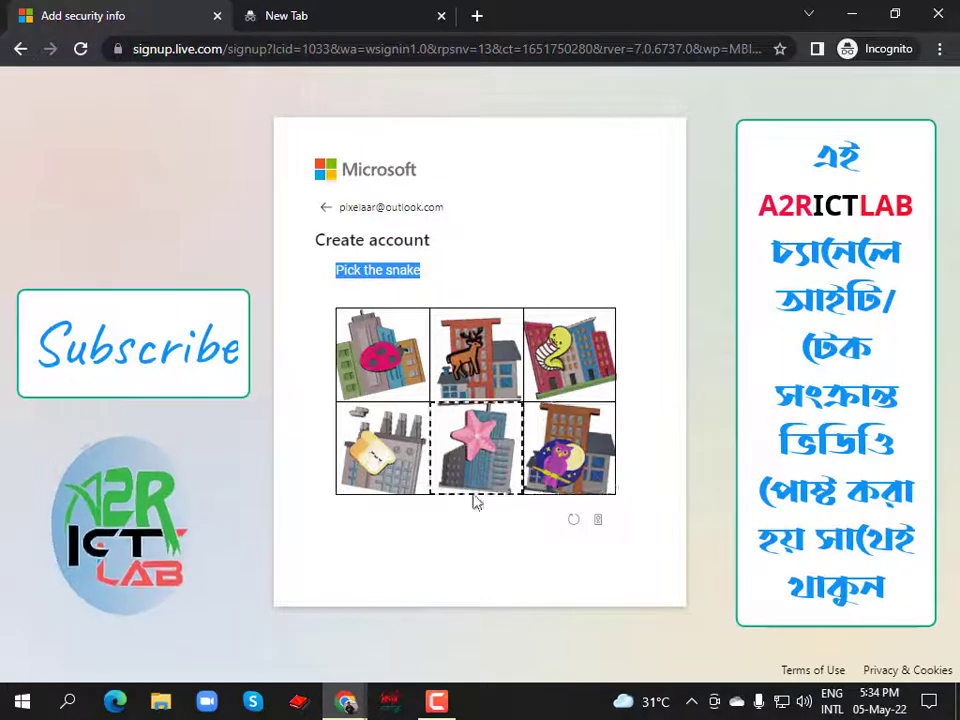
{"action": "left_click", "coordinate": [562, 350]}
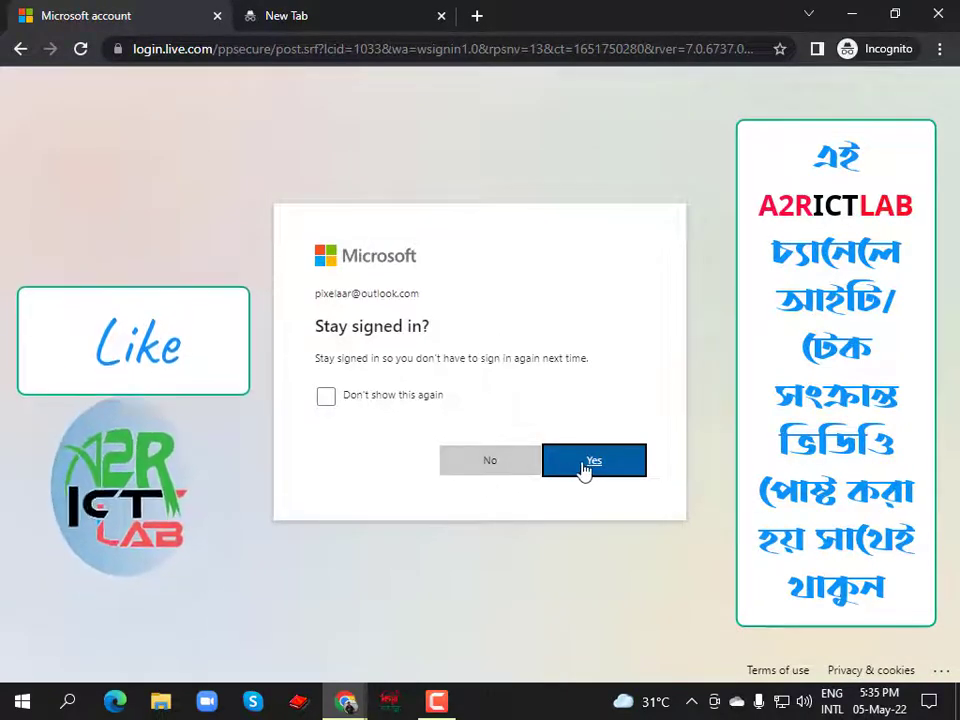
- Agree to stay signed in to the new account and dismiss the folder tip in the mailbox
{"action": "left_click", "coordinate": [637, 462]}
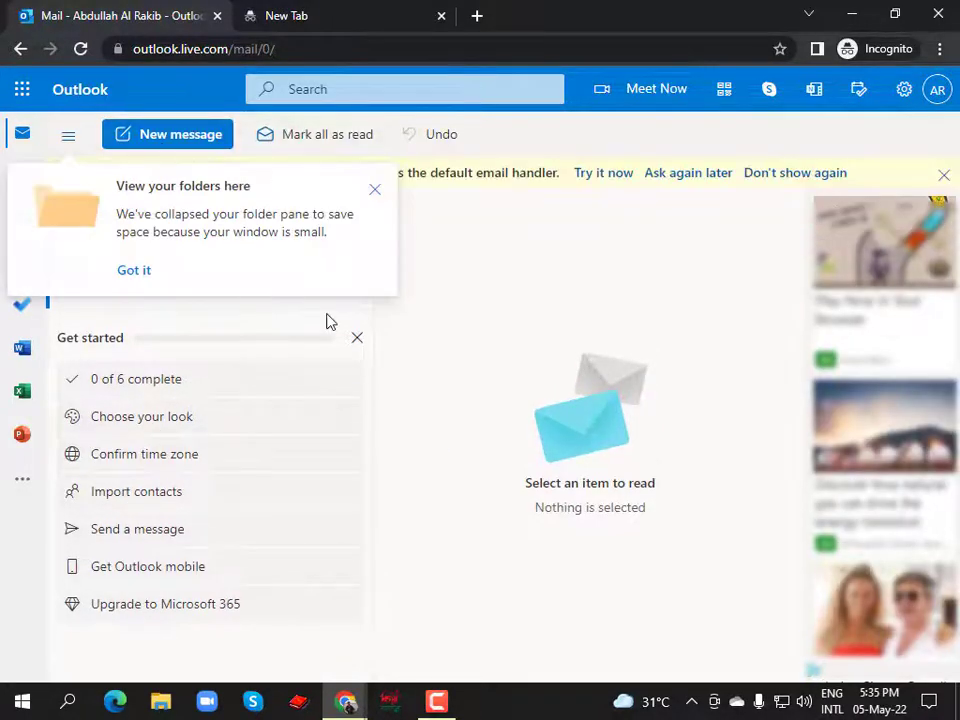
{"action": "left_click", "coordinate": [374, 192]}
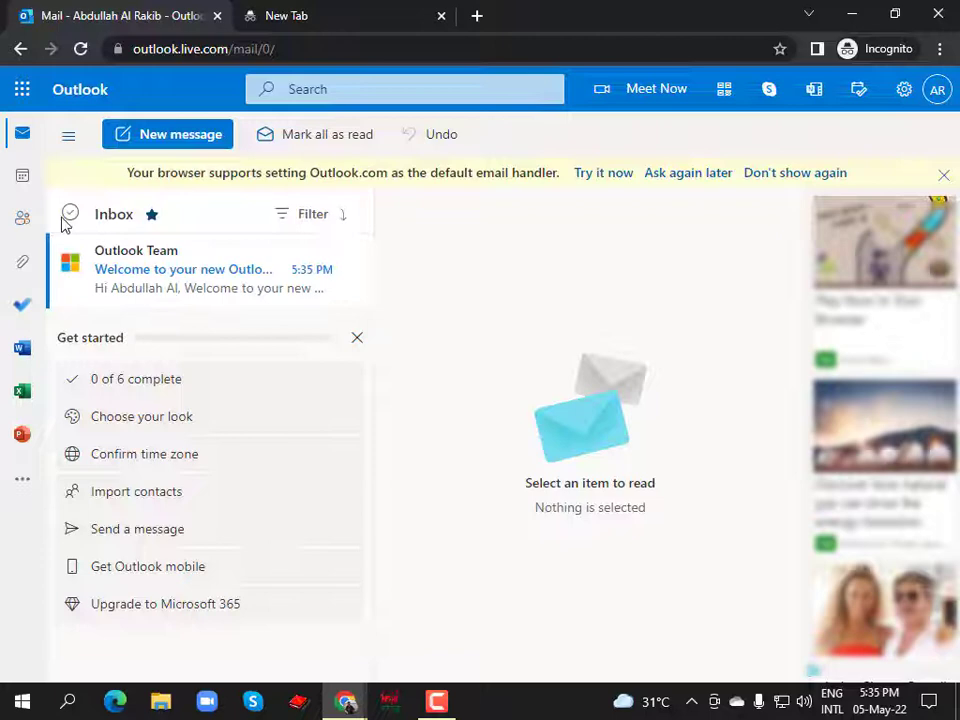
- Expand the mailbox's folder pane, review the favorites, folders and groups in it, and close it again
{"action": "left_click", "coordinate": [67, 141]}
{"action": "left_click", "coordinate": [70, 143]}
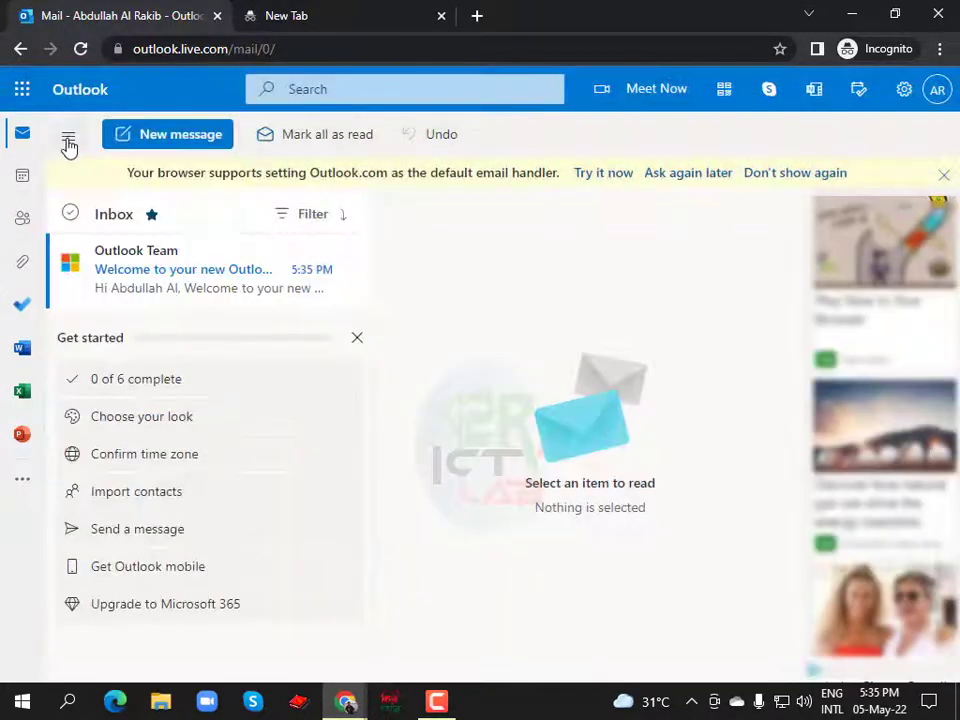
{"action": "left_click", "coordinate": [70, 142]}
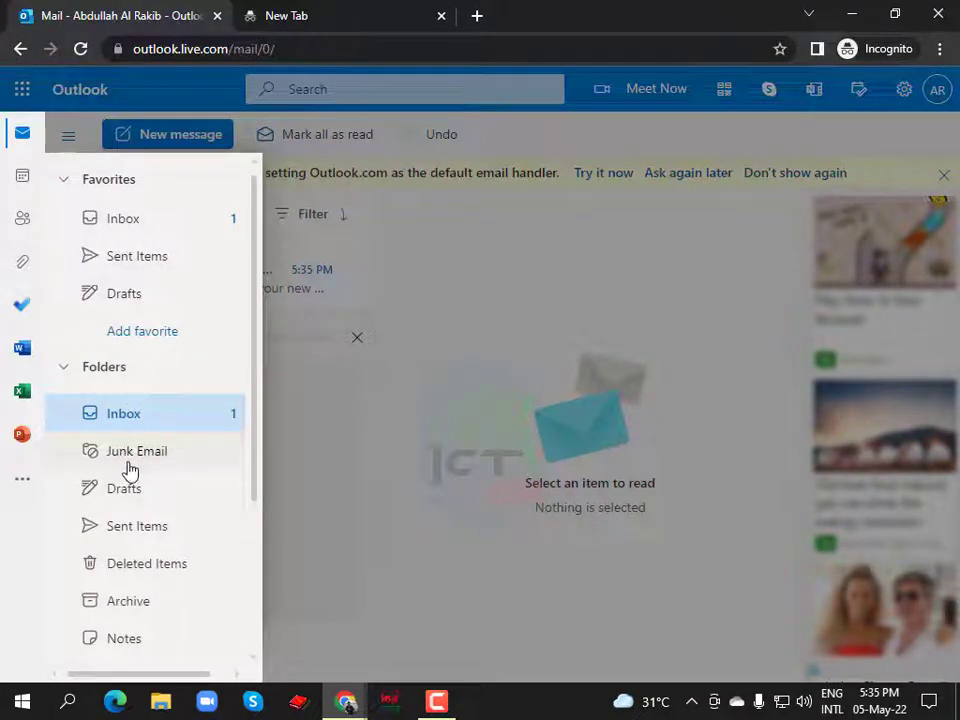
{"action": "scroll", "coordinate": [146, 611], "scroll_direction": "down", "scroll_amount": 3}
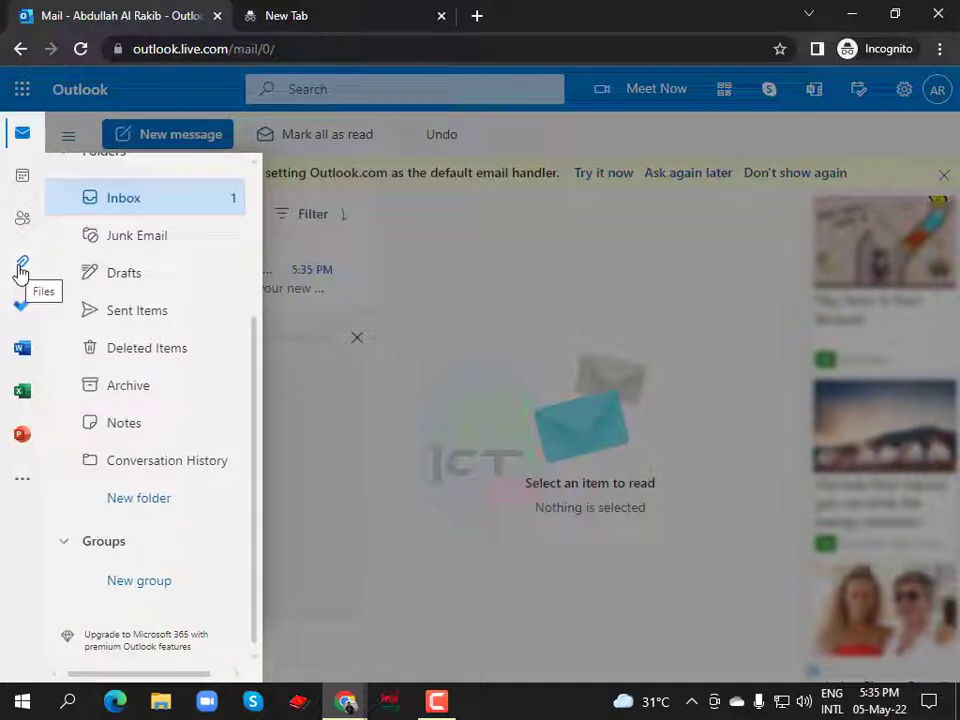
{"action": "left_click", "coordinate": [460, 242]}
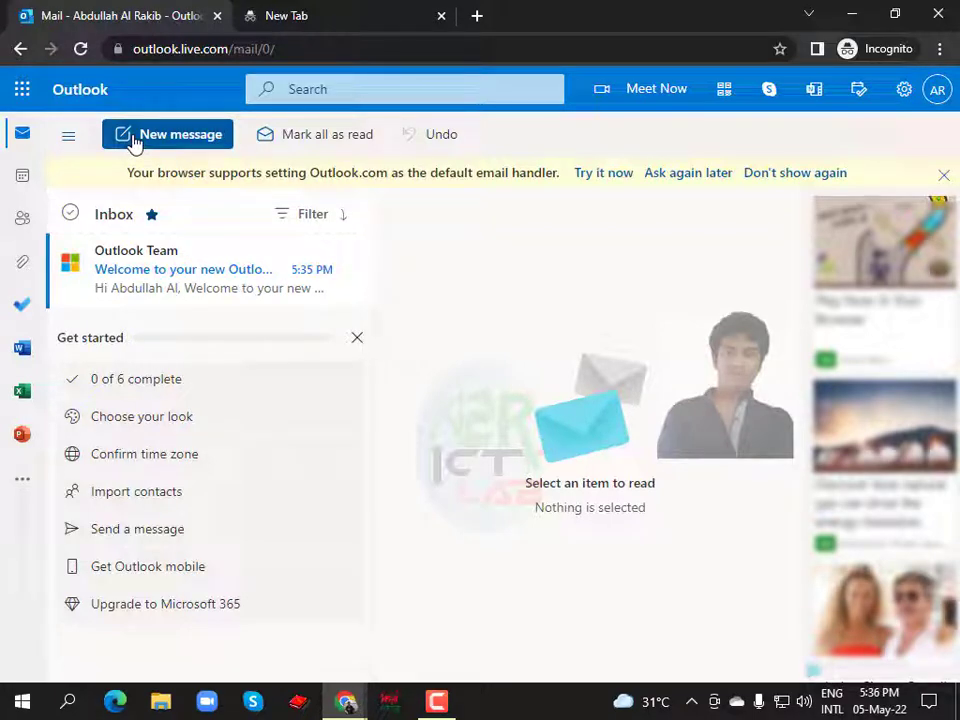
- Create a new email message with the body text "jghjhgjjk" and the subject "j"
{"action": "left_click", "coordinate": [172, 138]}
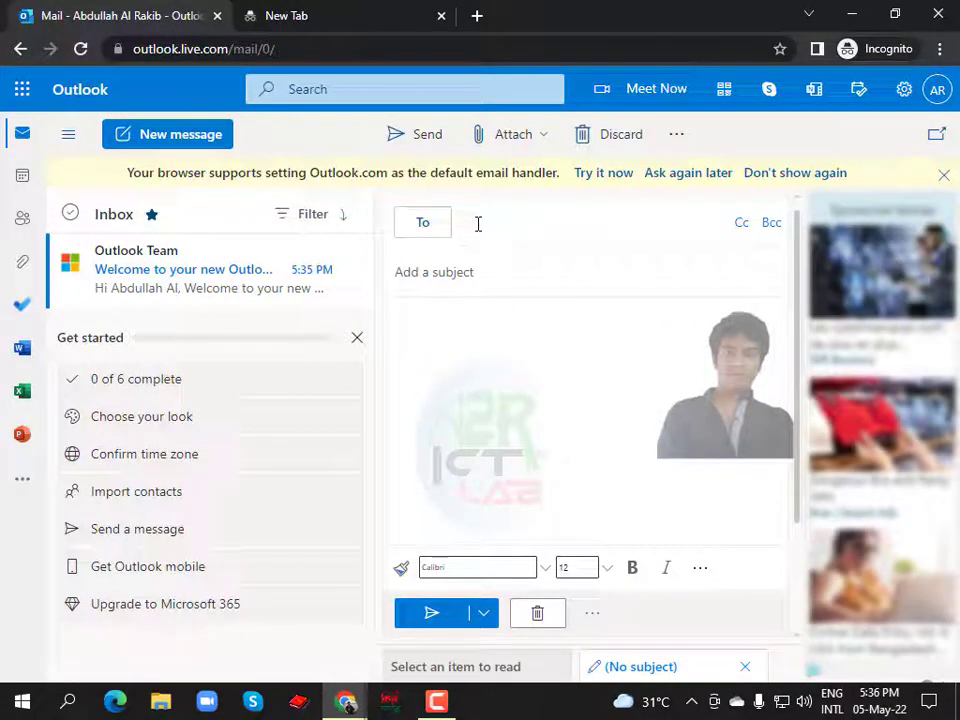
{"action": "left_click", "coordinate": [499, 225]}
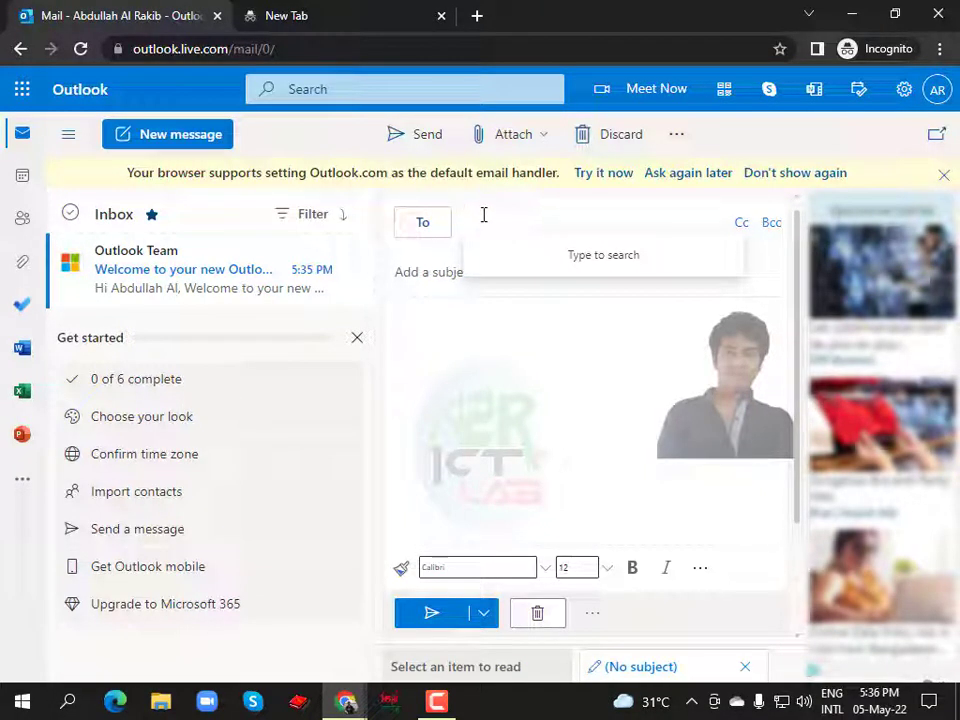
{"action": "left_click", "coordinate": [430, 271]}
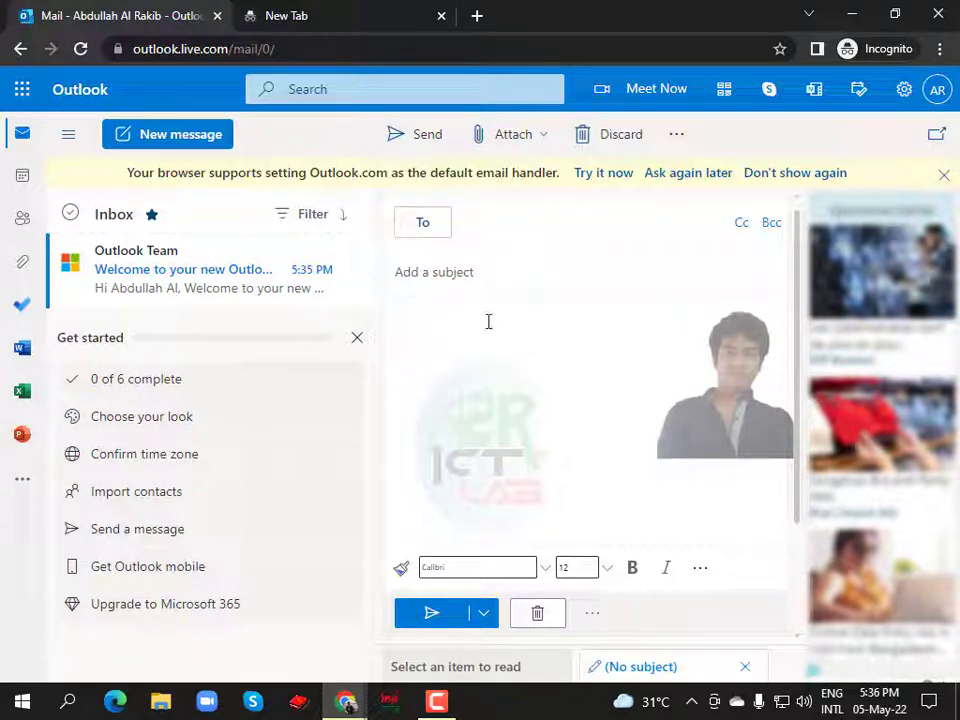
{"action": "type", "text": "jghjhgjjk"}
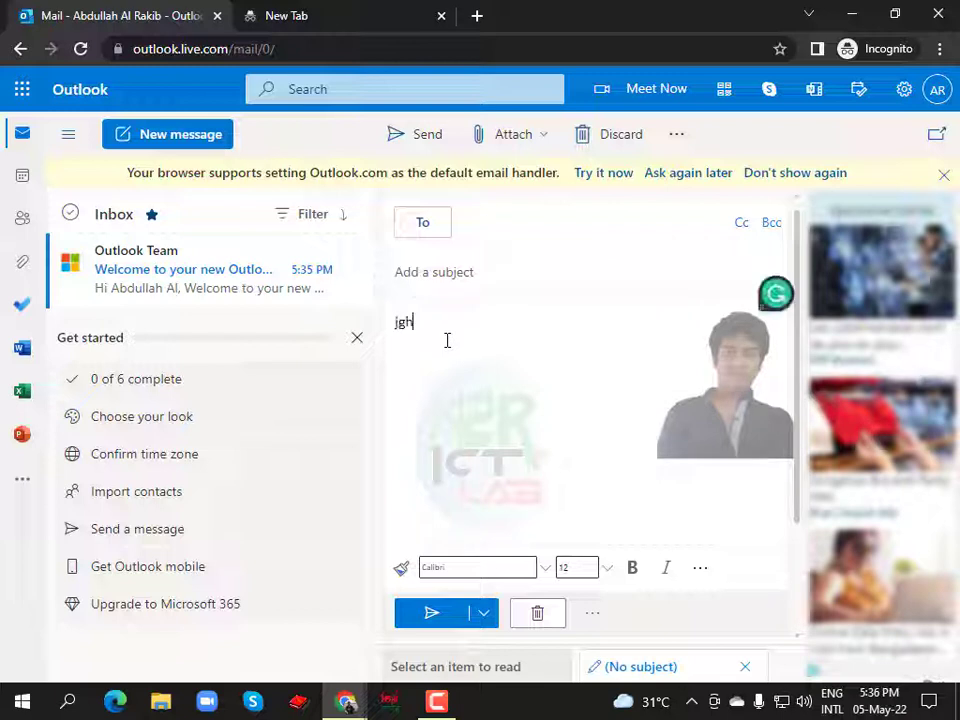
{"action": "left_click", "coordinate": [456, 268]}
{"action": "type", "text": "j"}
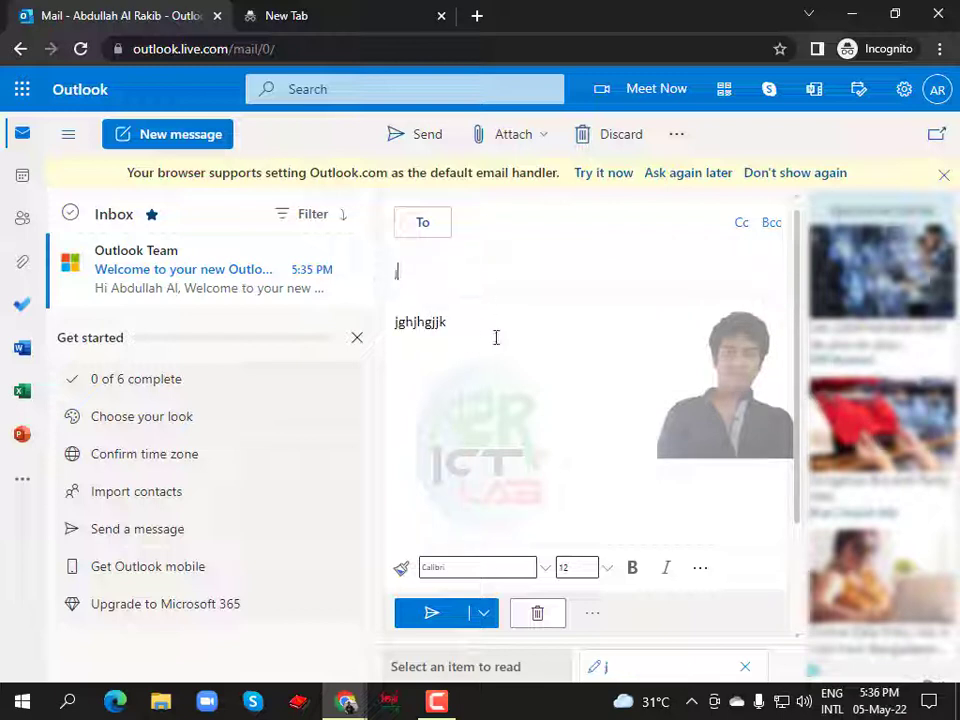
- Format the message's body text as bold and italic with font size 18
{"action": "left_click_drag", "start_coordinate": [473, 328], "coordinate": [368, 337]}
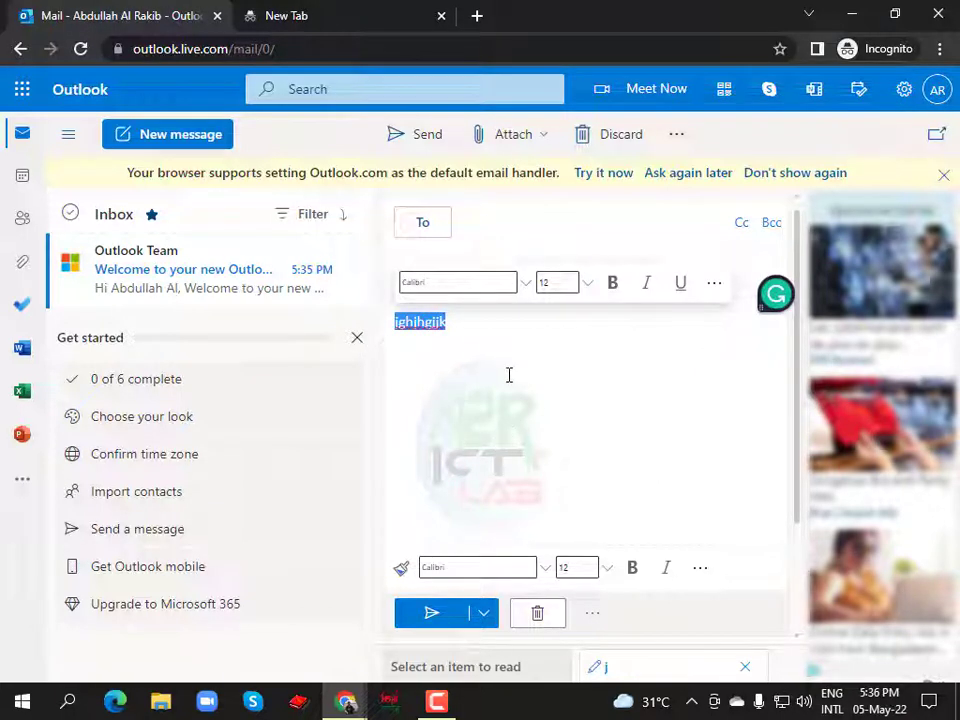
{"action": "left_click", "coordinate": [489, 336]}
{"action": "left_click", "coordinate": [493, 224]}
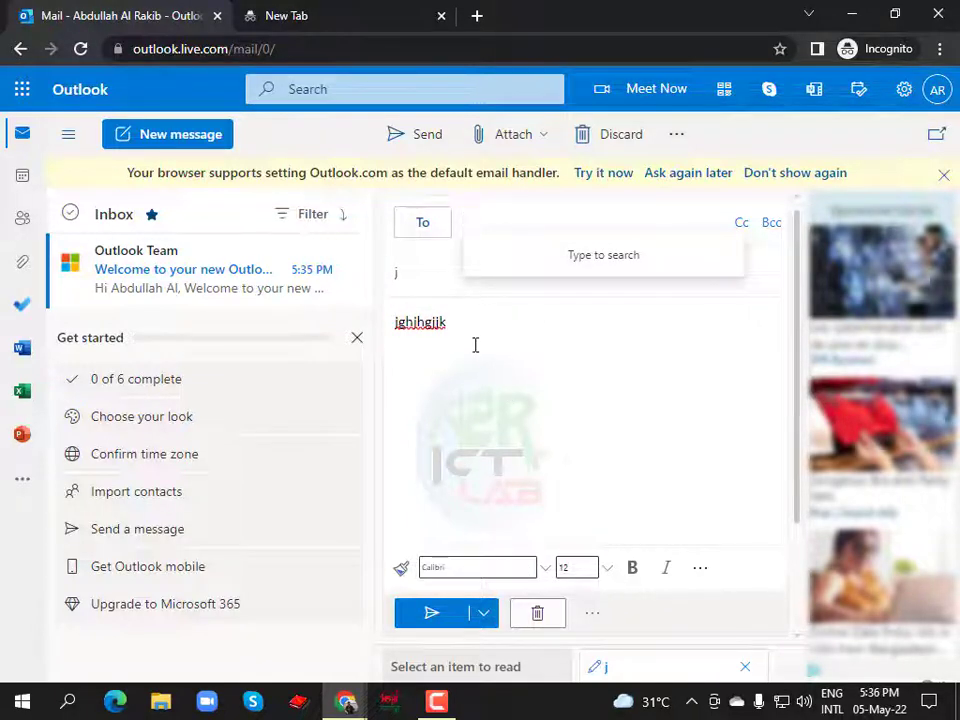
{"action": "left_click_drag", "start_coordinate": [475, 345], "coordinate": [392, 326]}
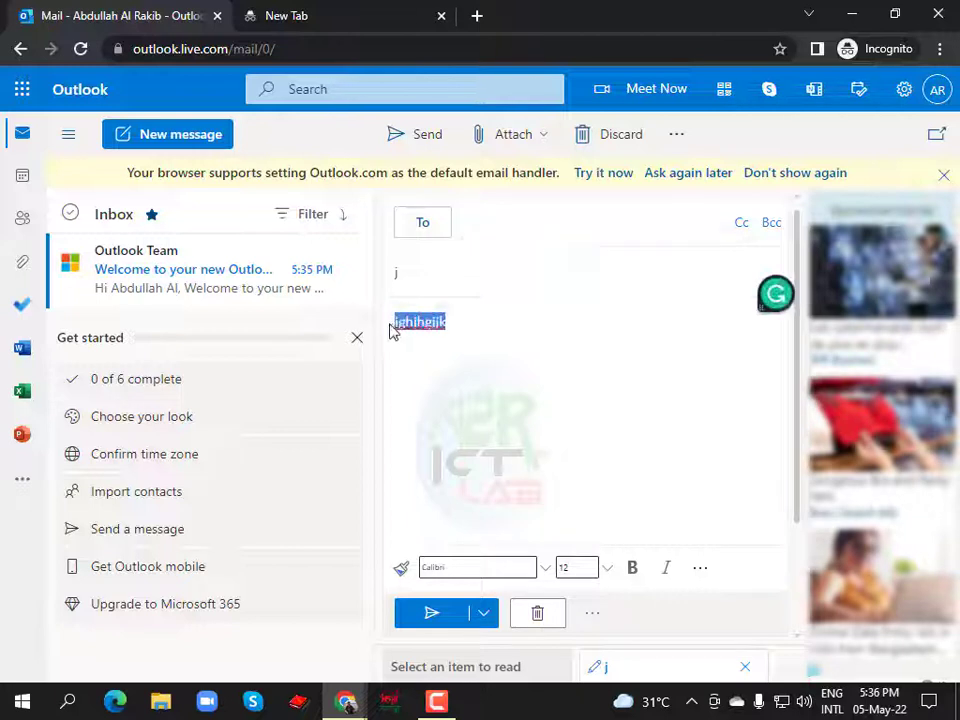
{"action": "left_click", "coordinate": [633, 568]}
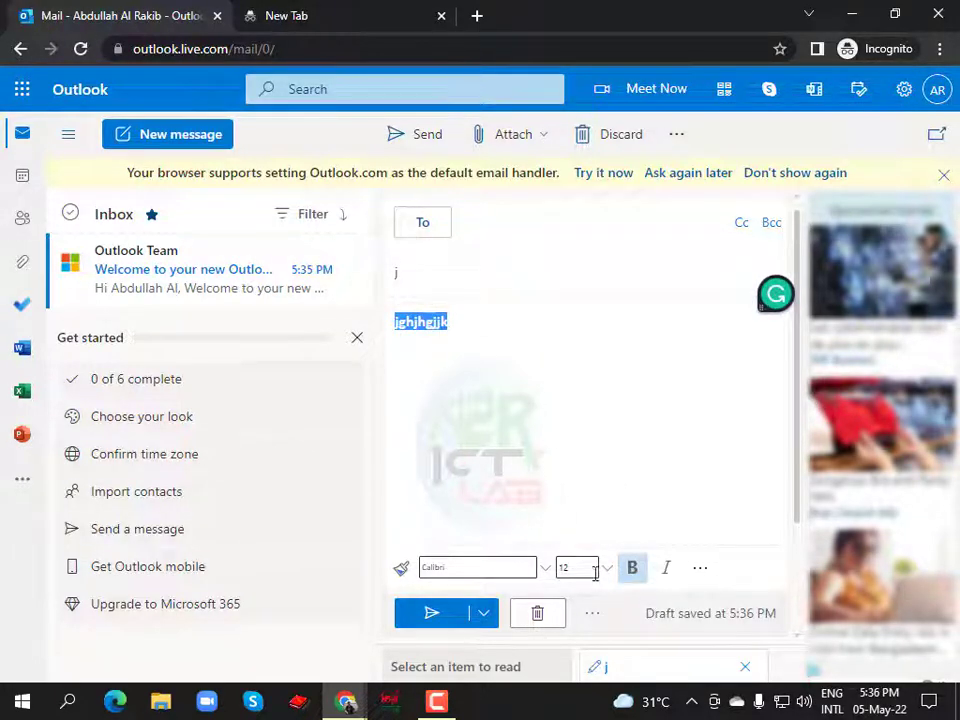
{"action": "left_click", "coordinate": [588, 567]}
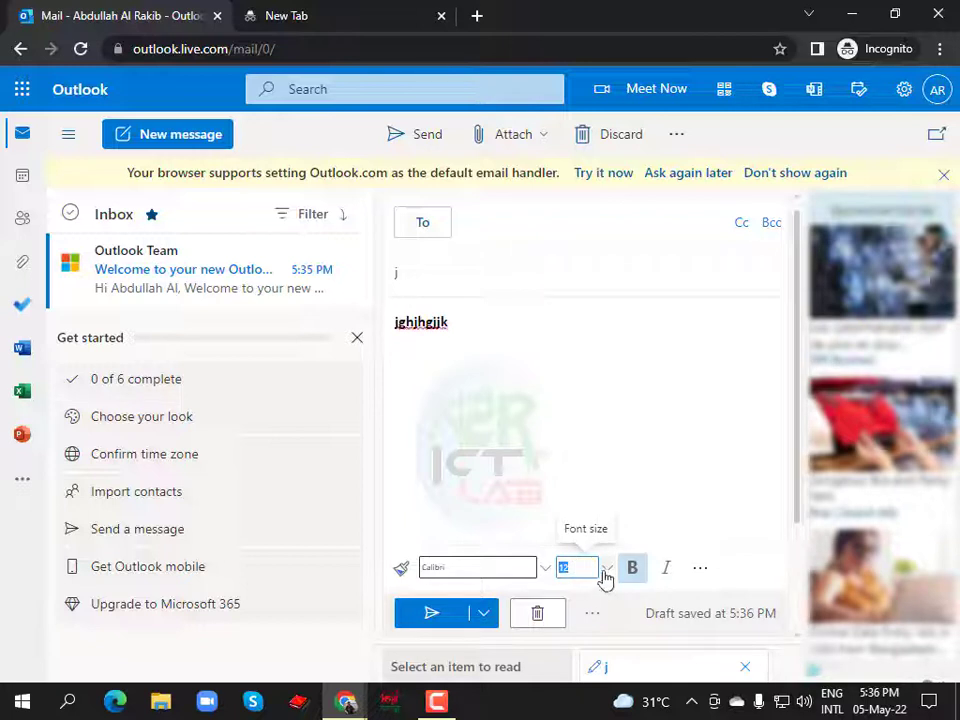
{"action": "left_click", "coordinate": [606, 574]}
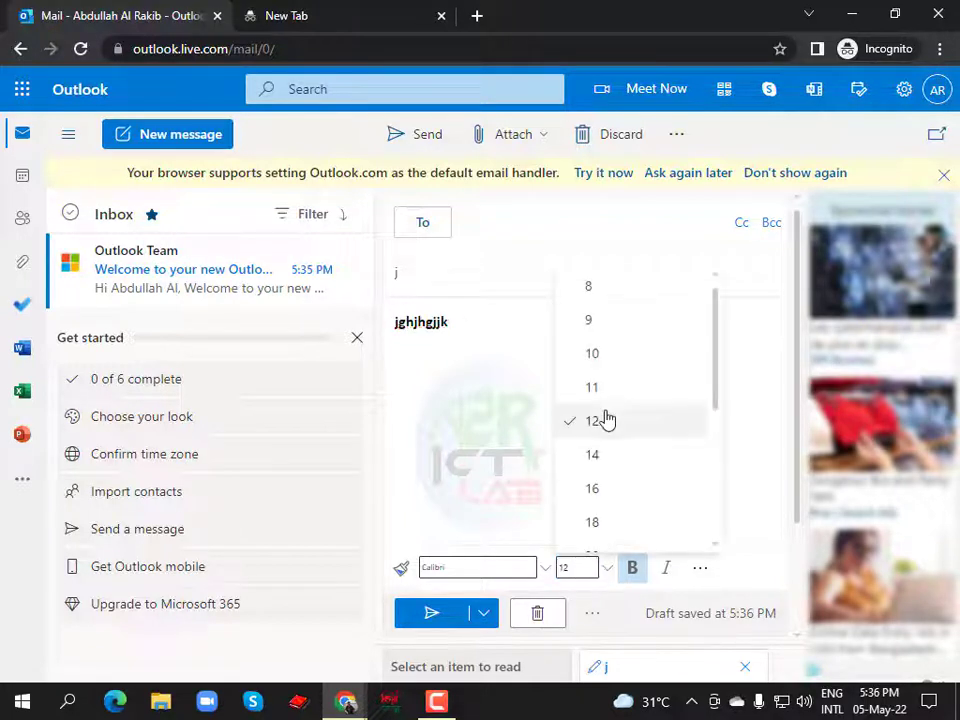
{"action": "left_click", "coordinate": [598, 521]}
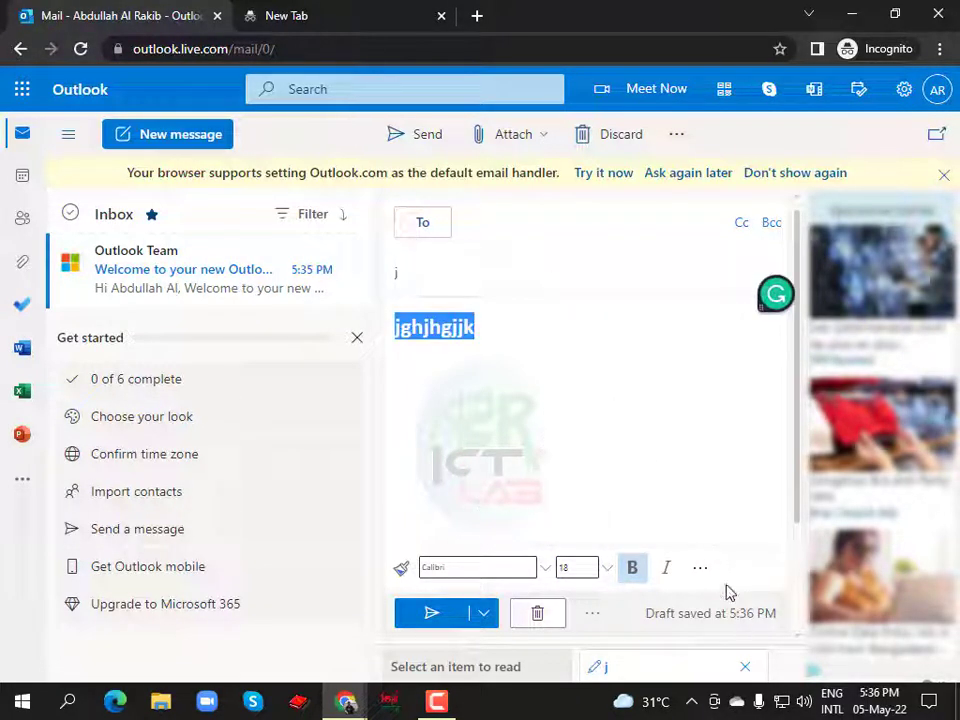
{"action": "left_click", "coordinate": [668, 569]}
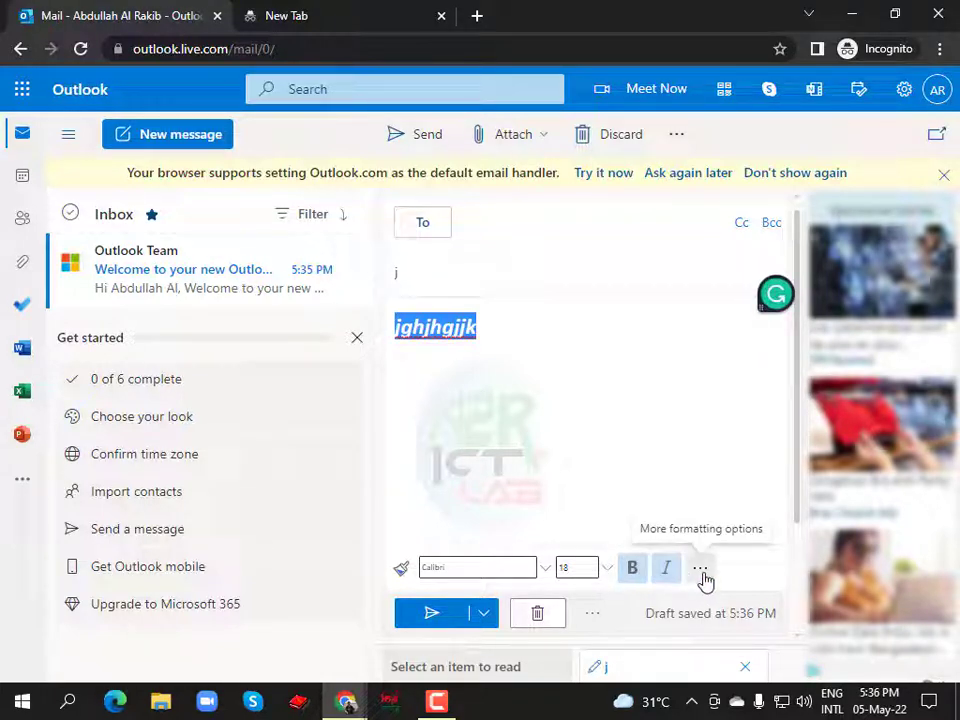
- Convert the selected body text to UPPERCASE using the additional formatting options
{"action": "left_click", "coordinate": [701, 570]}
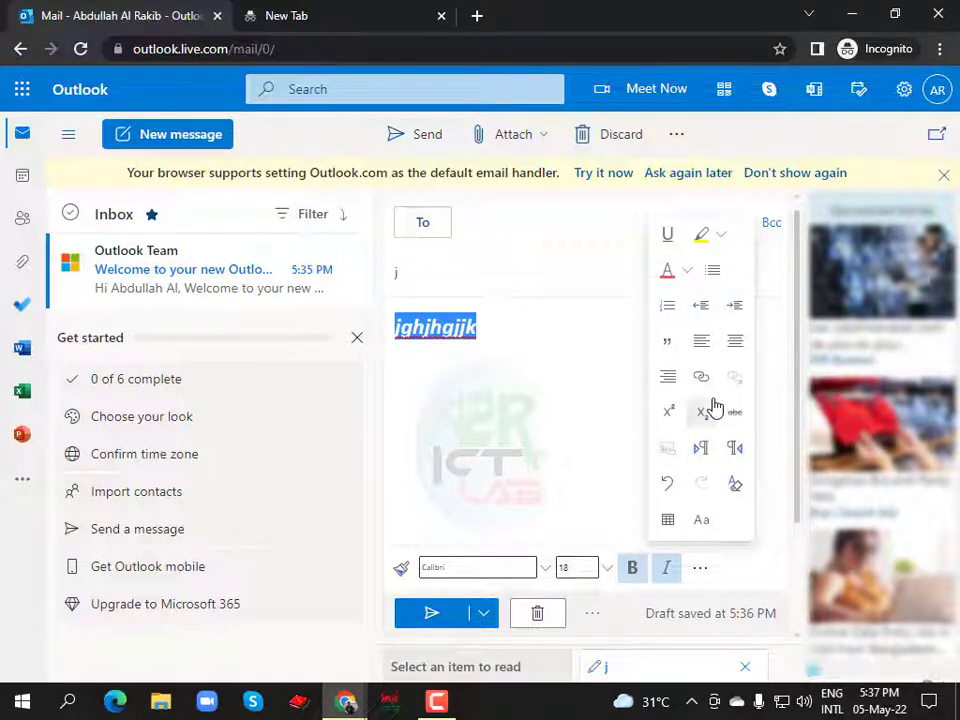
{"action": "left_click", "coordinate": [703, 523]}
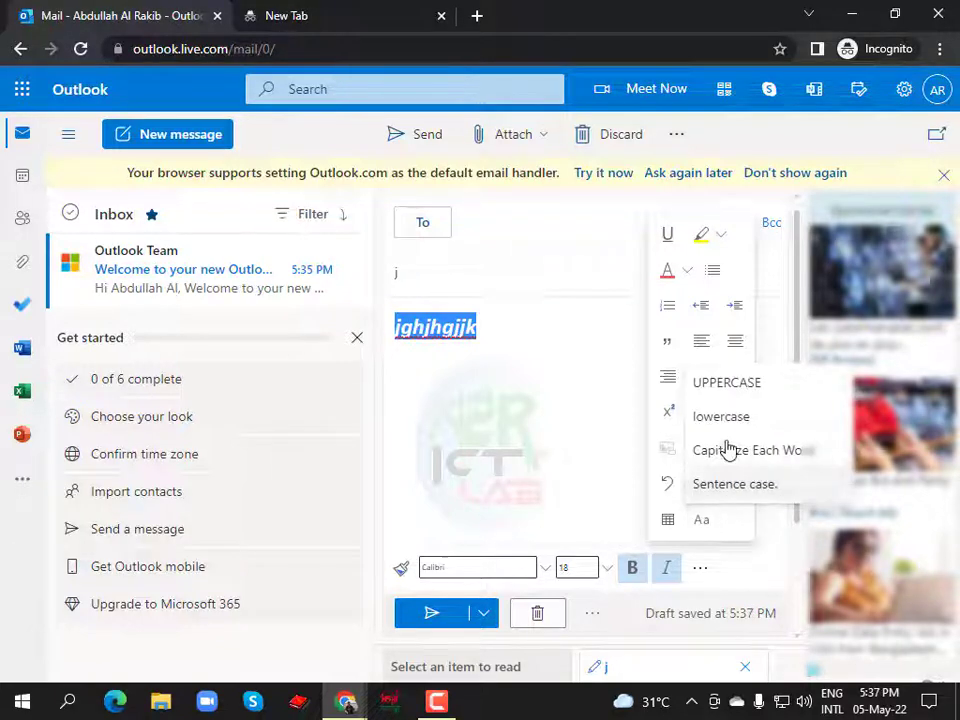
{"action": "left_click", "coordinate": [721, 396]}
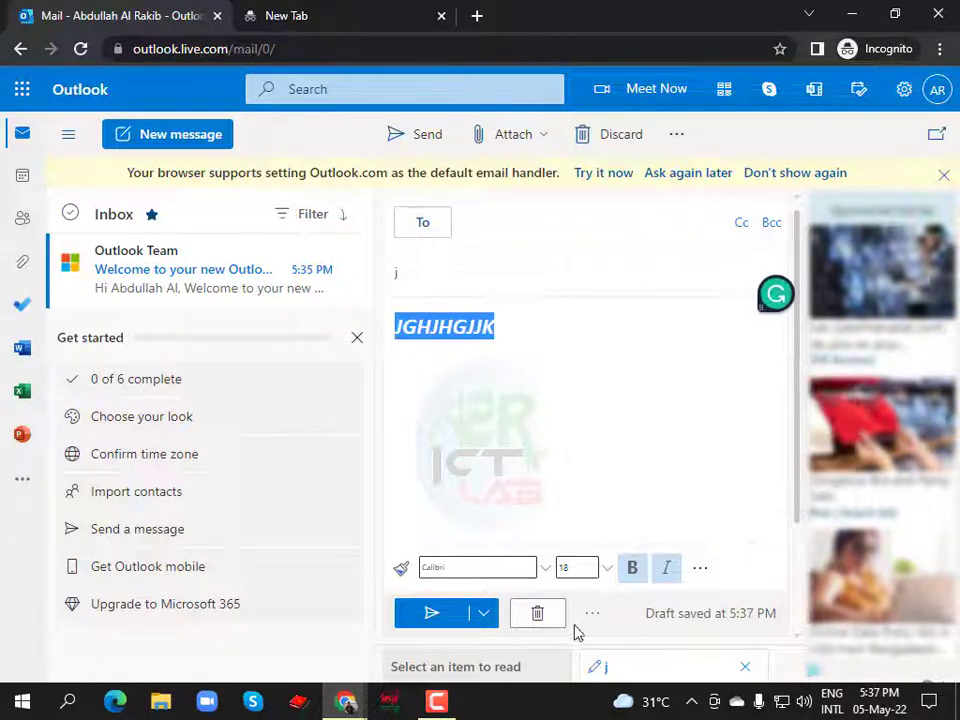
{"action": "scroll", "coordinate": [546, 514], "scroll_direction": "down", "scroll_amount": 2}
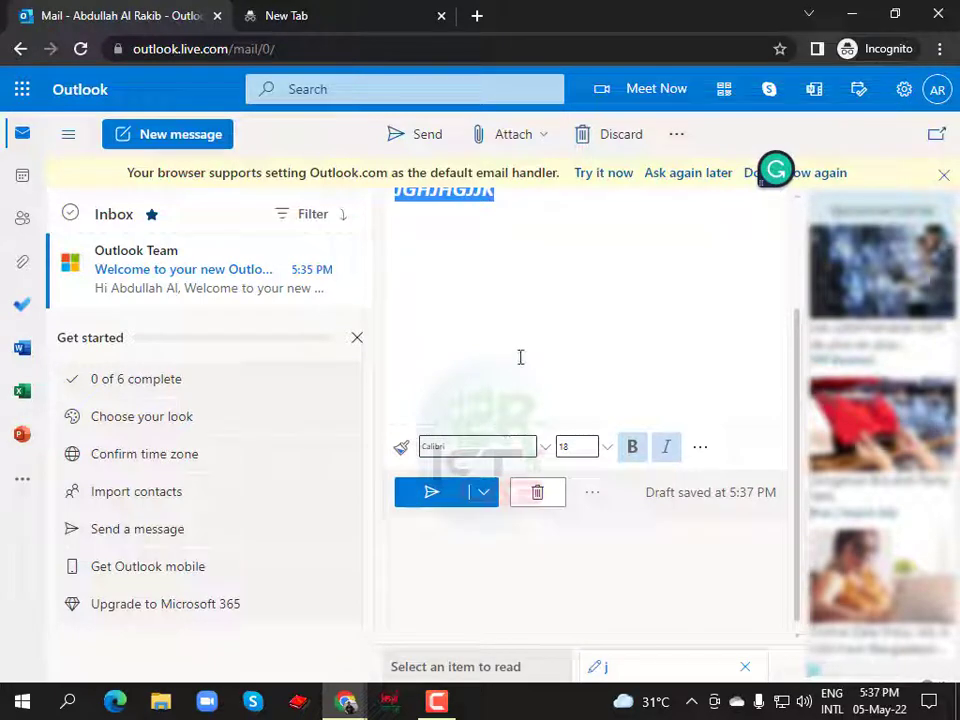
{"action": "scroll", "coordinate": [518, 358], "scroll_direction": "up", "scroll_amount": 3}
{"action": "left_click", "coordinate": [425, 270]}
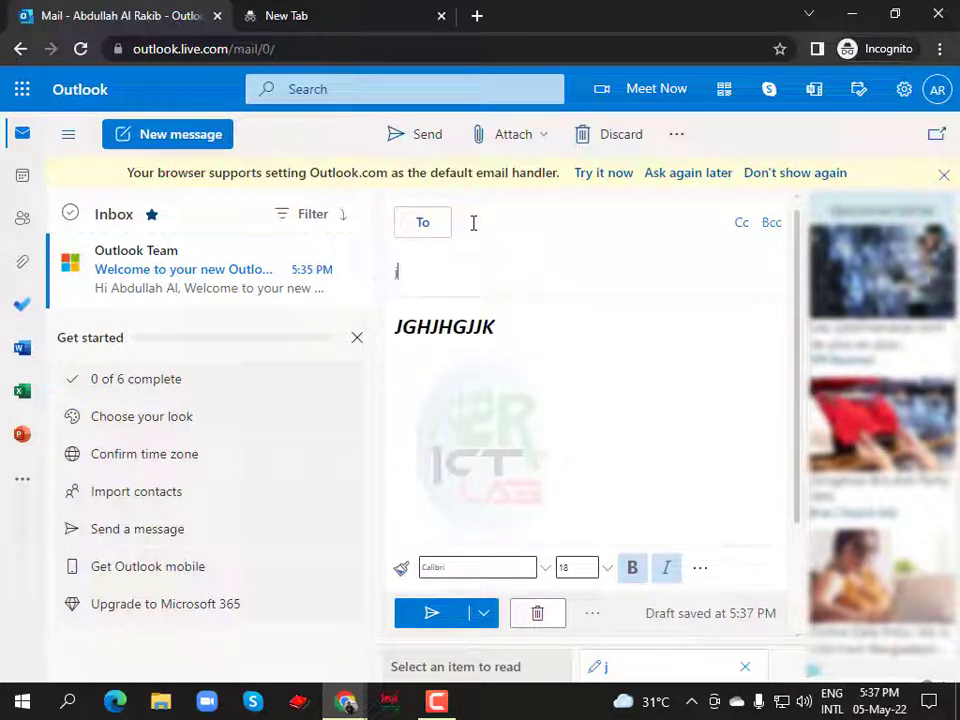
{"action": "double_click", "coordinate": [459, 330]}
{"action": "left_click", "coordinate": [516, 420]}
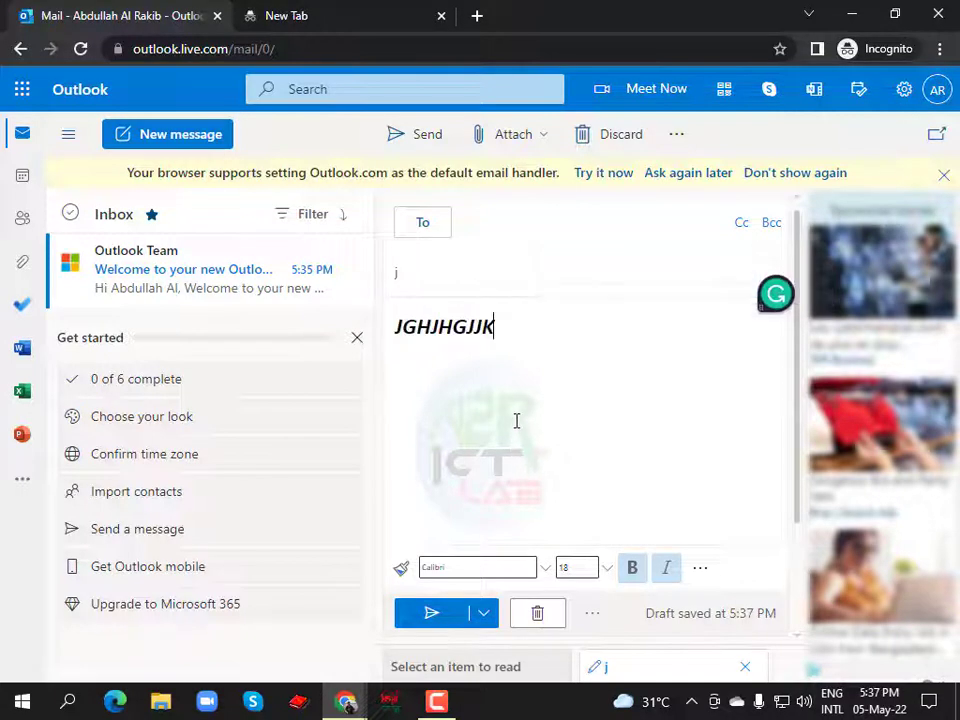
- Review the attachment sources for the message, open the file browser for this computer, and close it without attaching a file
{"action": "left_click", "coordinate": [506, 143]}
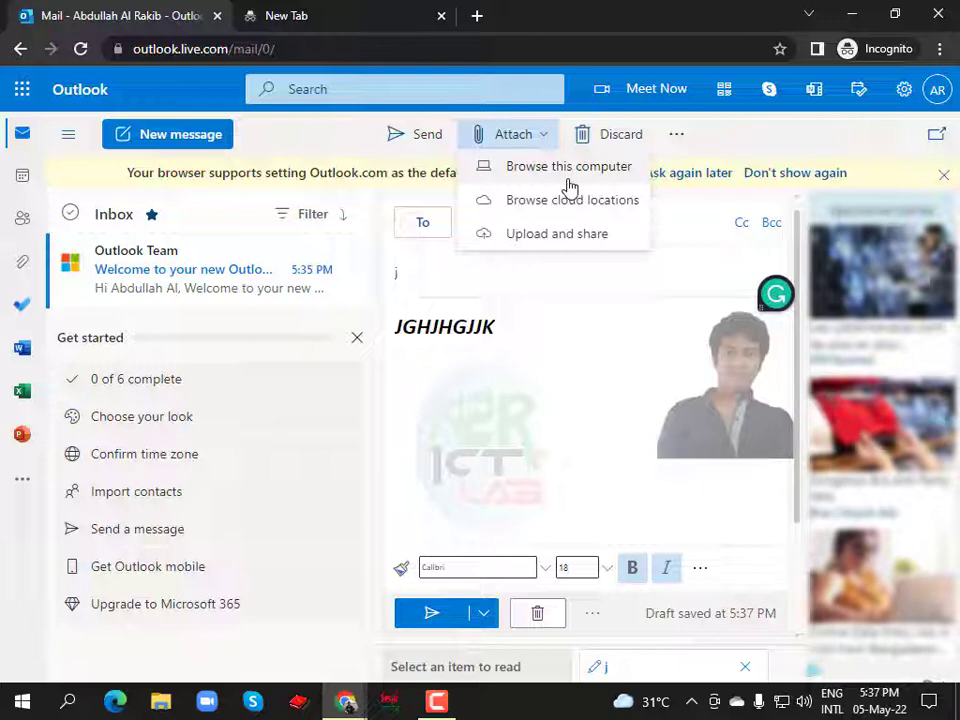
{"action": "left_click", "coordinate": [572, 176]}
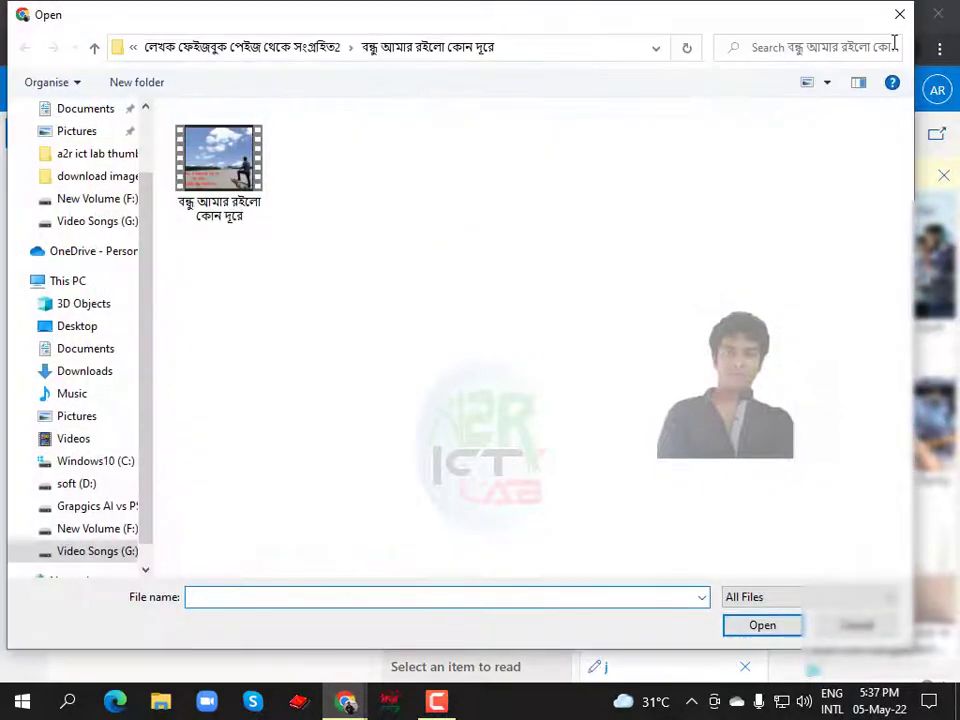
{"action": "left_click", "coordinate": [900, 14]}
{"action": "left_click", "coordinate": [514, 134]}
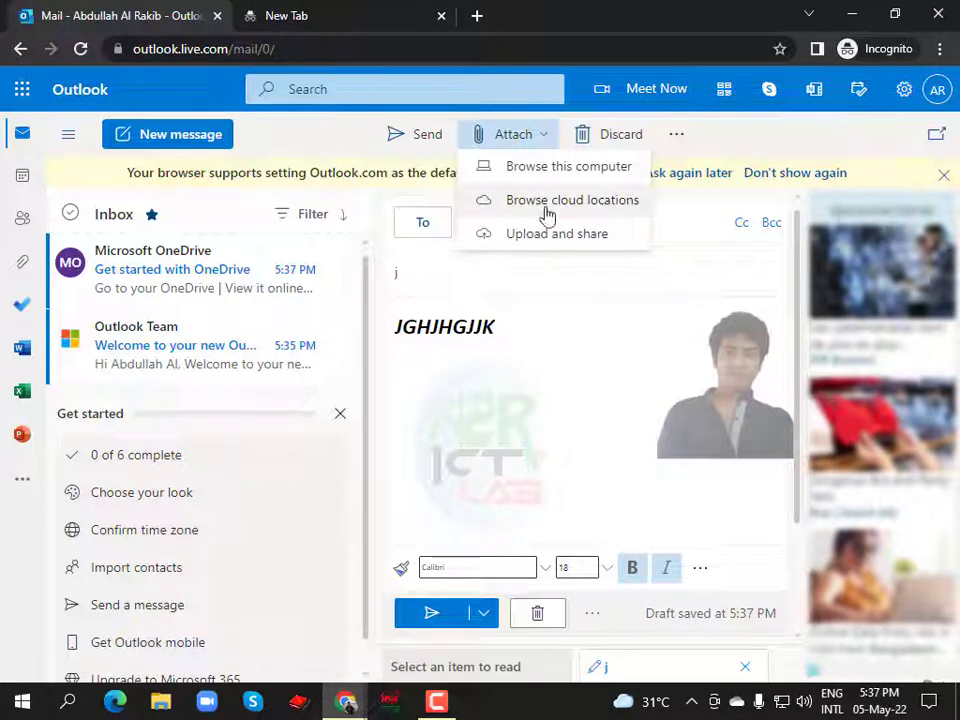
{"action": "left_click", "coordinate": [551, 276]}
- Review the draft's sending options, including Send later, and close them without choosing one
{"action": "scroll", "coordinate": [547, 346], "scroll_direction": "down", "scroll_amount": 3}
{"action": "scroll", "coordinate": [540, 342], "scroll_direction": "up", "scroll_amount": 3}
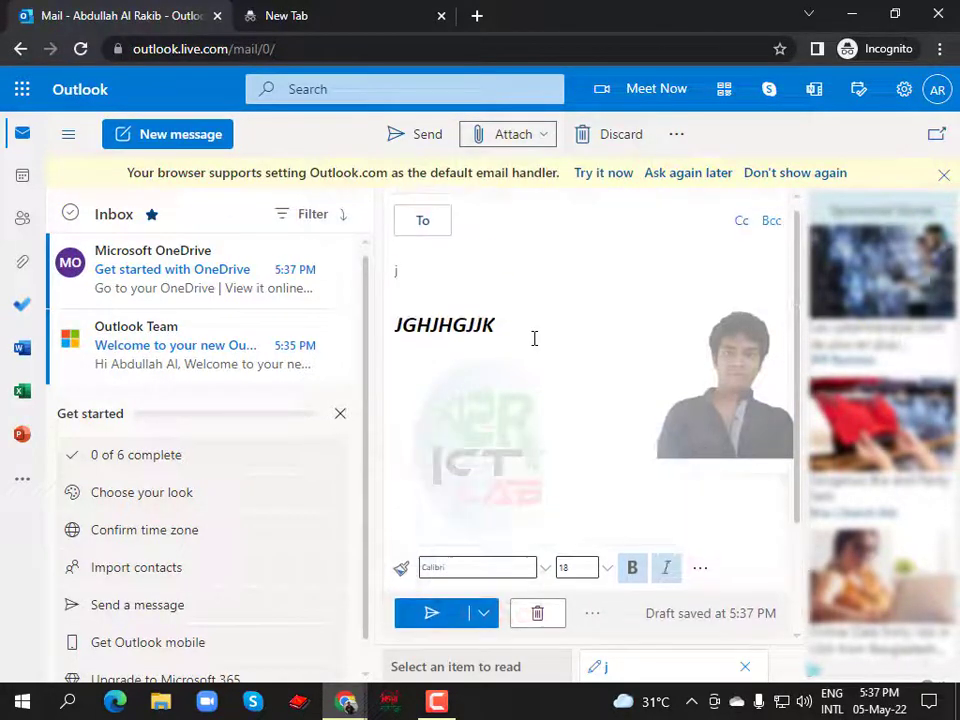
{"action": "scroll", "coordinate": [529, 340], "scroll_direction": "down", "scroll_amount": 2}
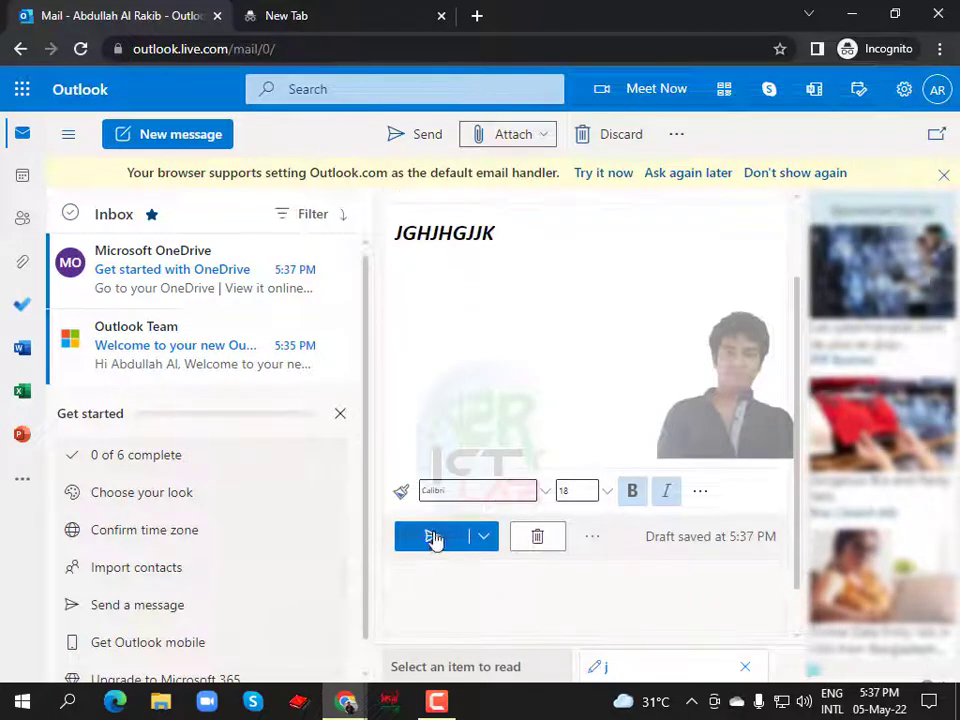
{"action": "left_click", "coordinate": [486, 545]}
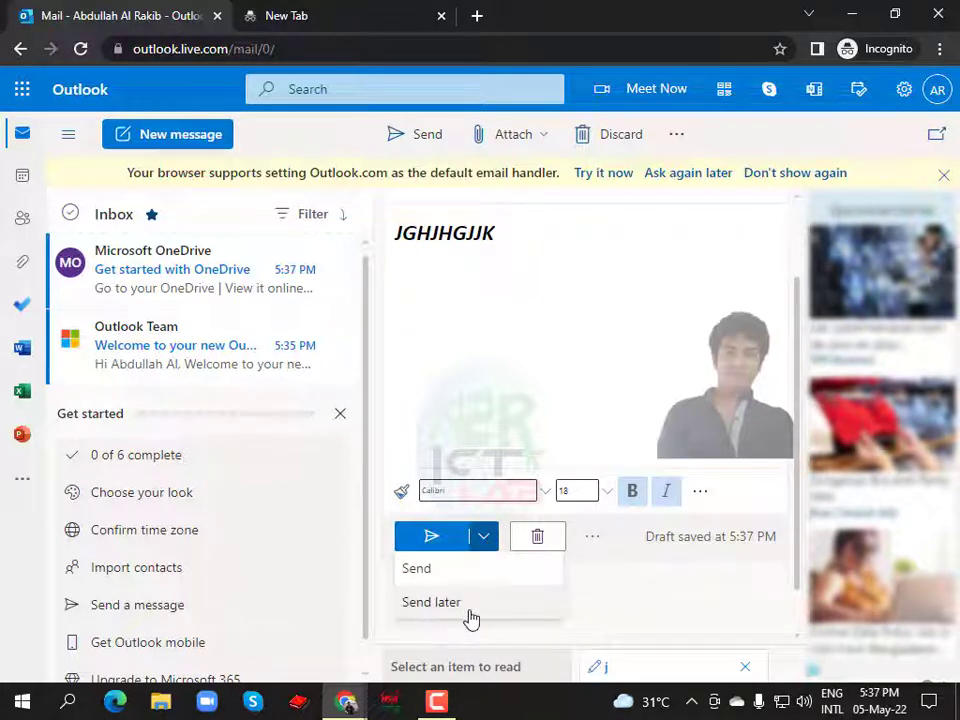
{"action": "left_click", "coordinate": [630, 602]}
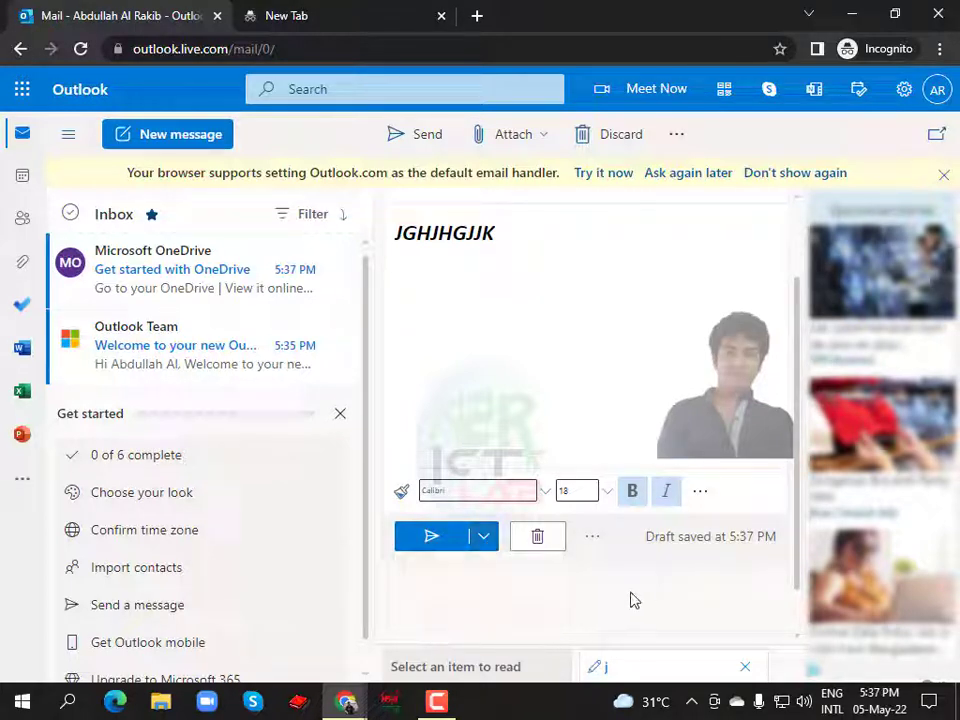
- Try to send the draft message with its recipient field left empty
{"action": "scroll", "coordinate": [452, 555], "scroll_direction": "up", "scroll_amount": 2}
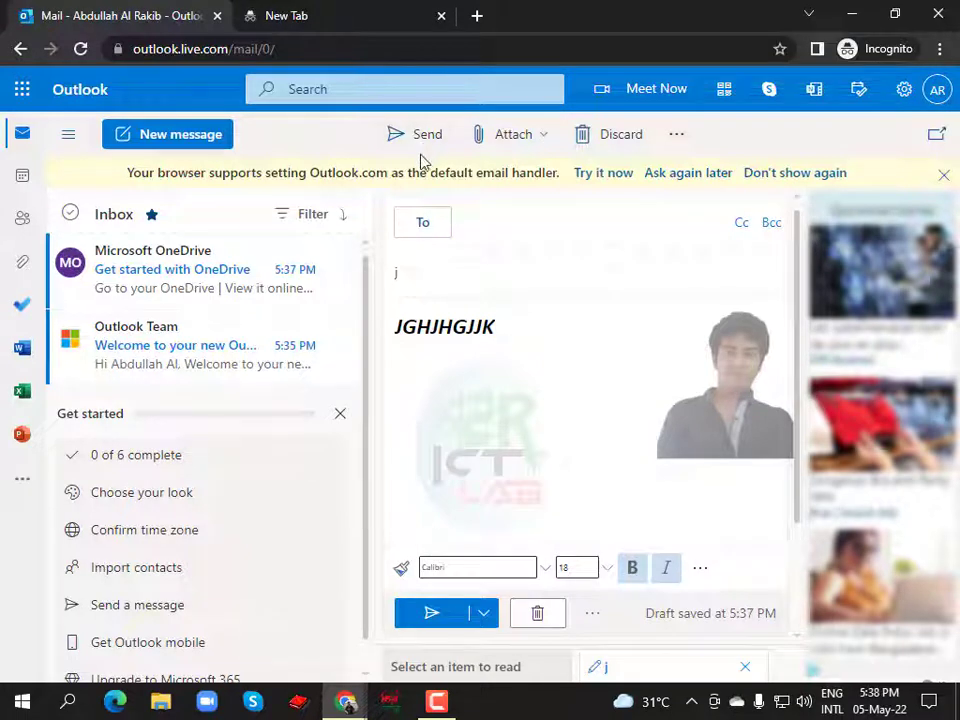
{"action": "left_click", "coordinate": [489, 222]}
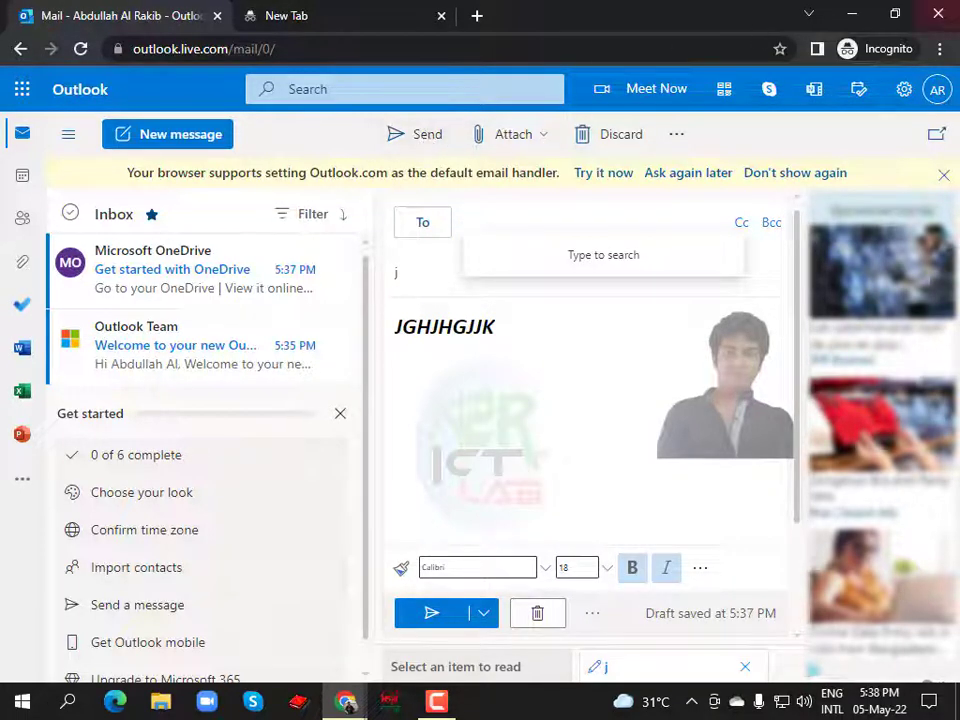
{"action": "left_click", "coordinate": [409, 139]}
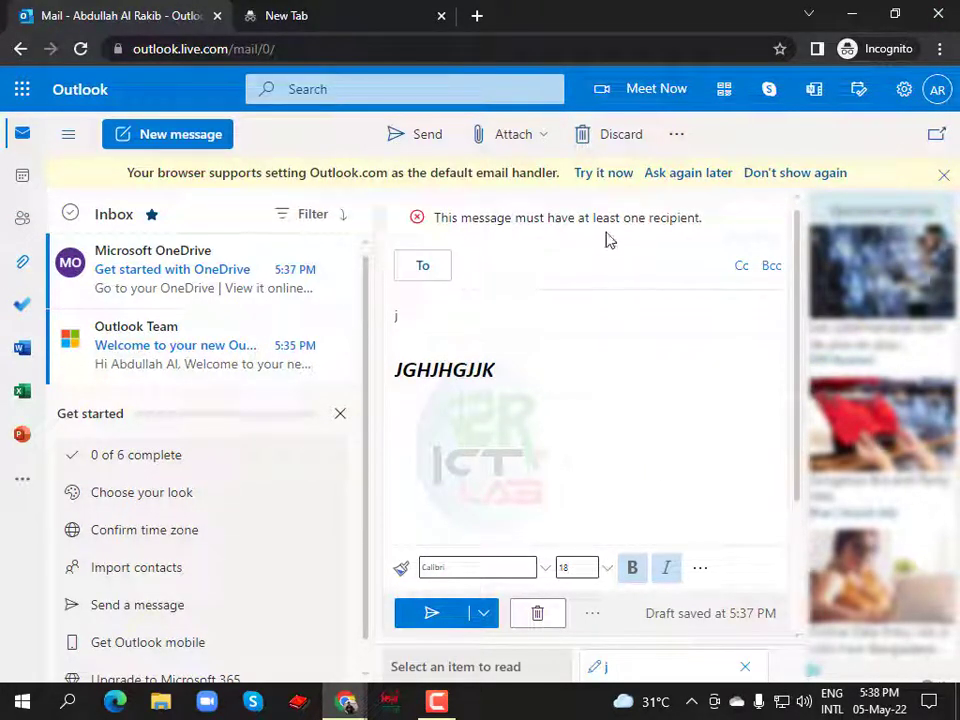
{"action": "left_click_drag", "start_coordinate": [652, 228], "coordinate": [648, 226]}
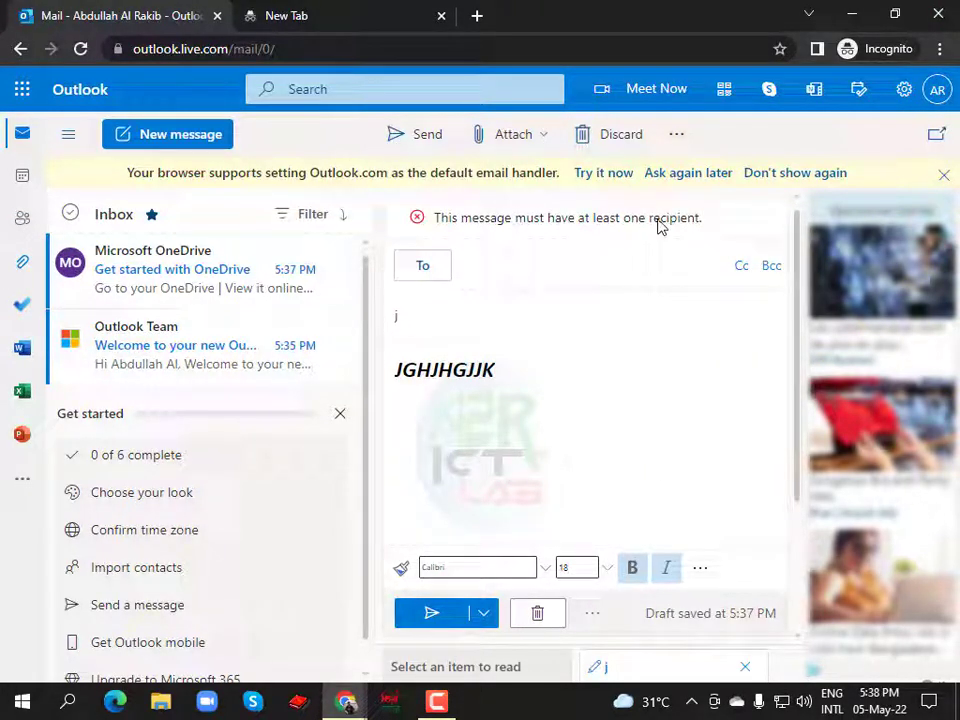
{"action": "left_click", "coordinate": [469, 265]}
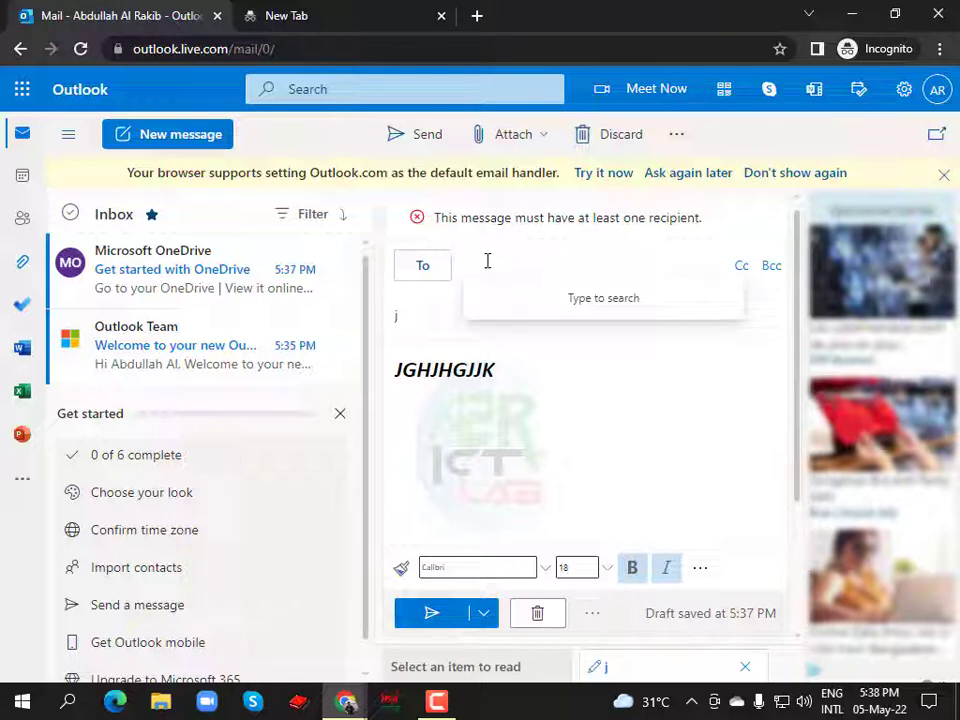
{"action": "left_click", "coordinate": [596, 375]}
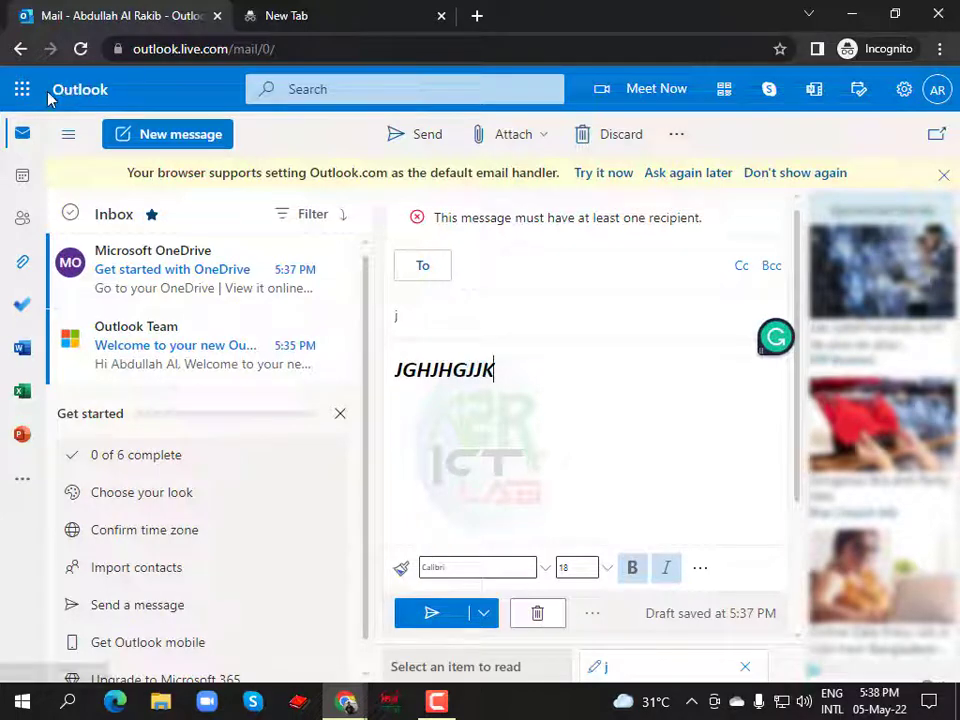
{"action": "scroll", "coordinate": [322, 346], "scroll_direction": "down", "scroll_amount": 1}
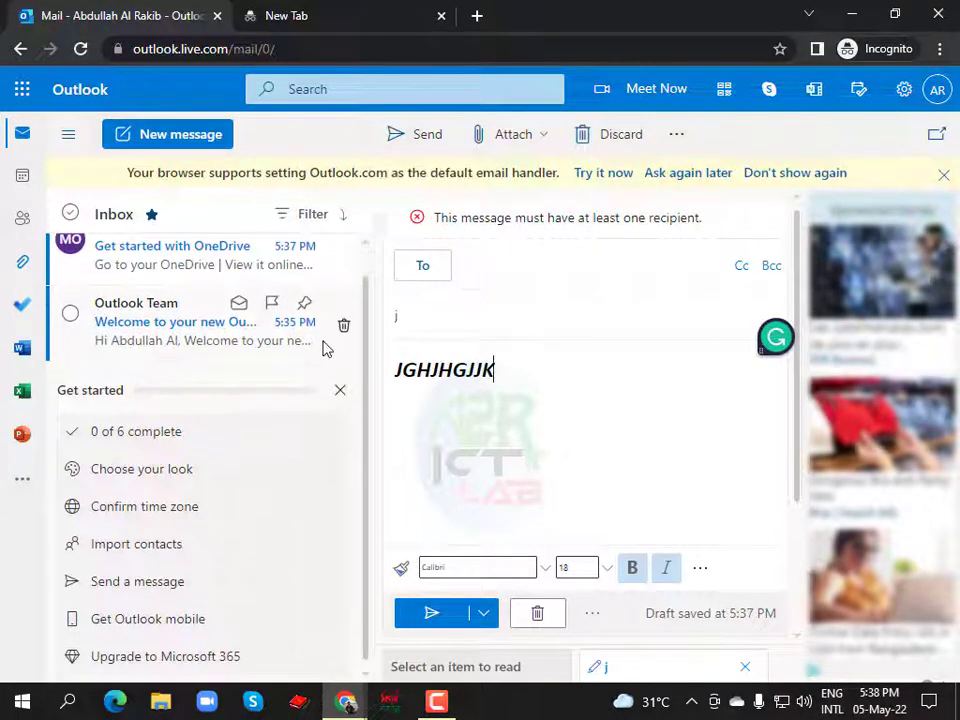